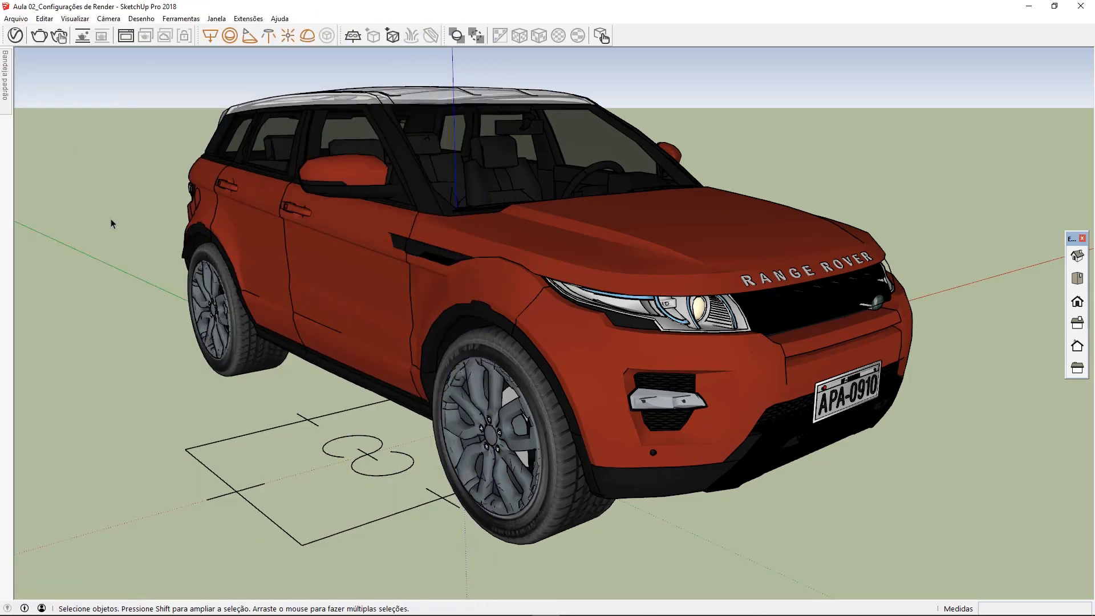
Step: Delete the V-Ray infinite plane under the car and place a new infinite plane on the ground there
{"action": "left_click", "coordinate": [302, 264]}
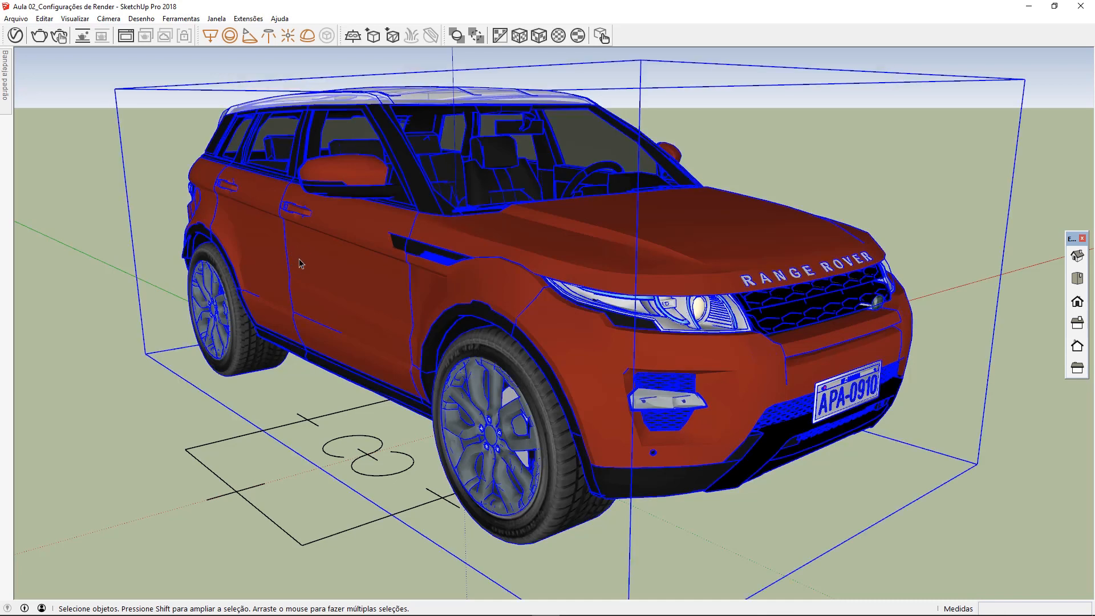
{"action": "left_click", "coordinate": [303, 422]}
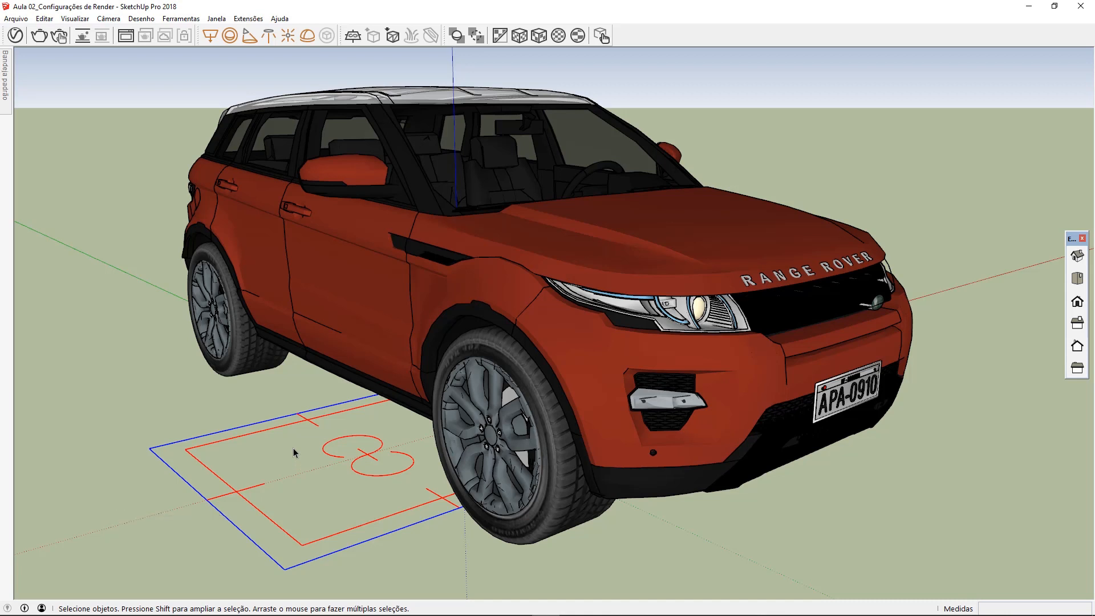
{"action": "key", "text": "Delete"}
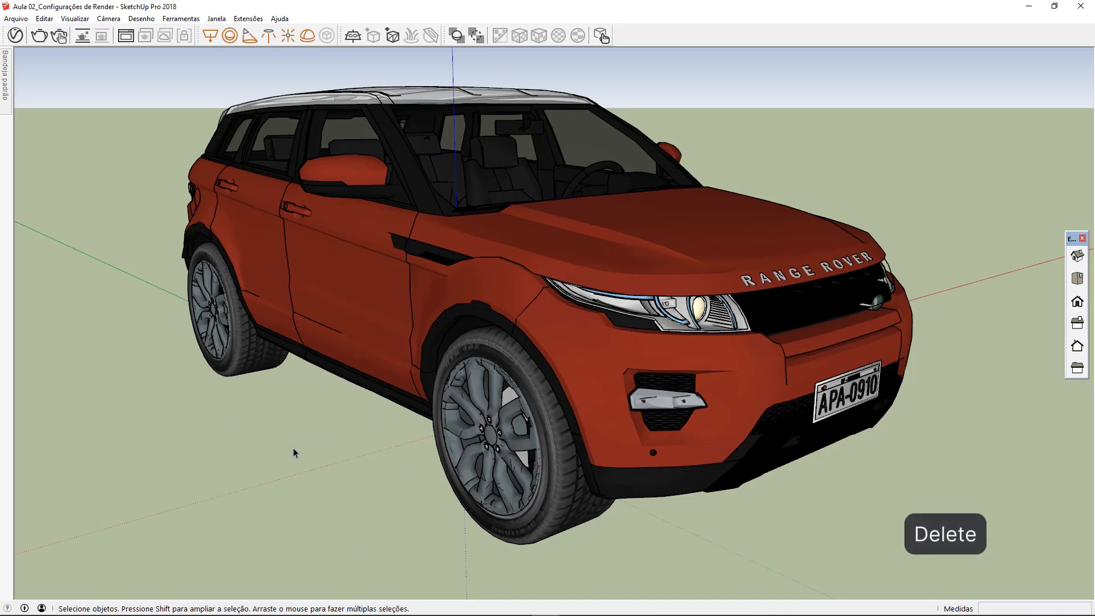
{"action": "left_click", "coordinate": [354, 40]}
{"action": "left_click", "coordinate": [340, 409]}
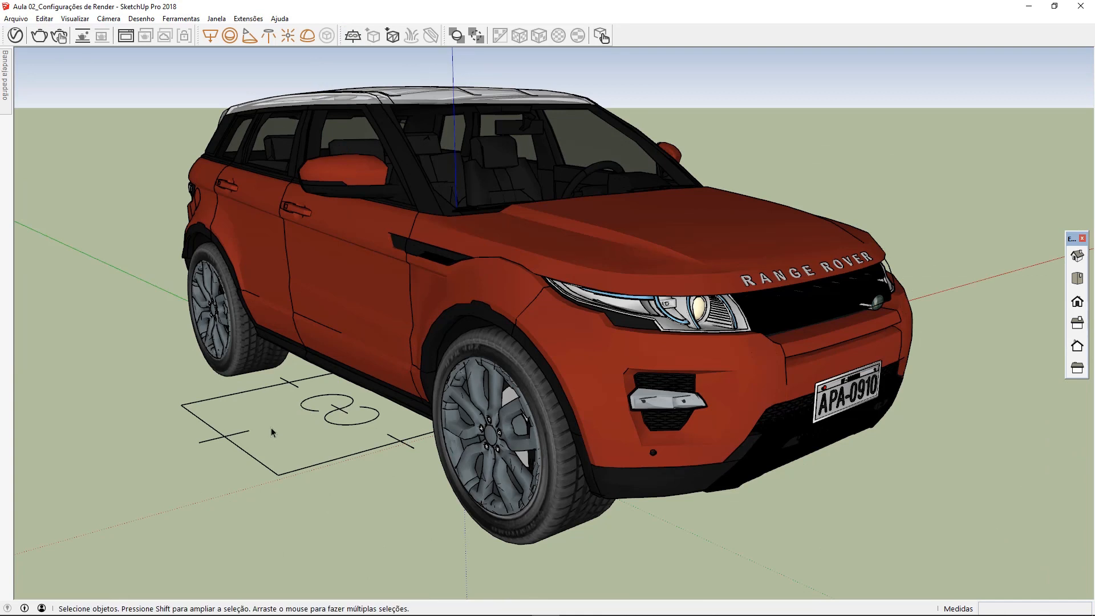
Step: Open the V-Ray Asset Editor, view the V-Ray frame buffer and close the frame buffer again
{"action": "left_click", "coordinate": [17, 41]}
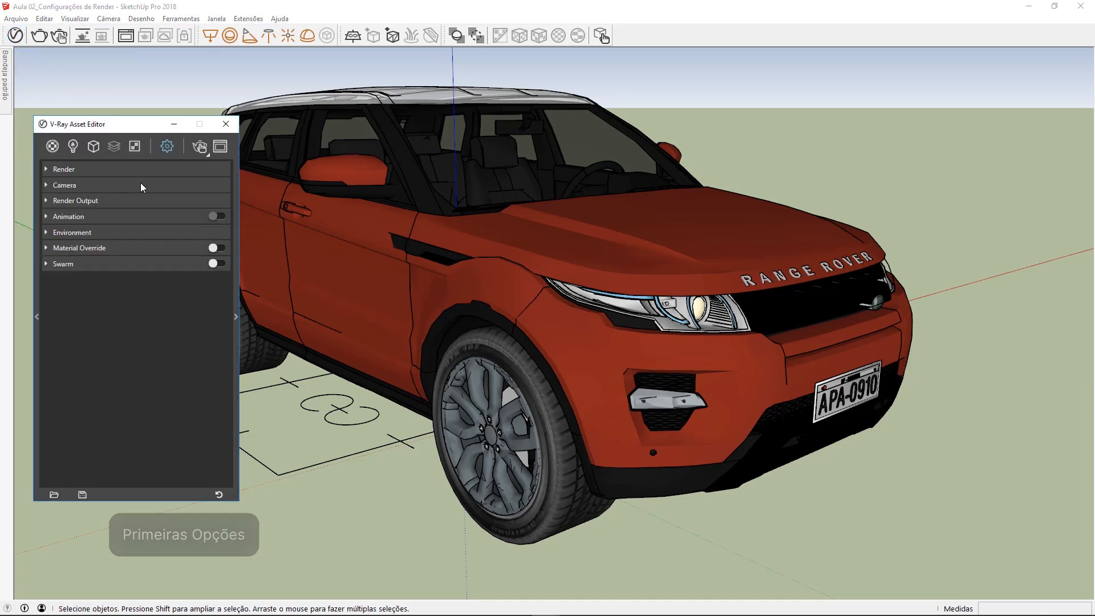
{"action": "left_click", "coordinate": [221, 152]}
{"action": "left_click_drag", "start_coordinate": [468, 191], "coordinate": [472, 160]}
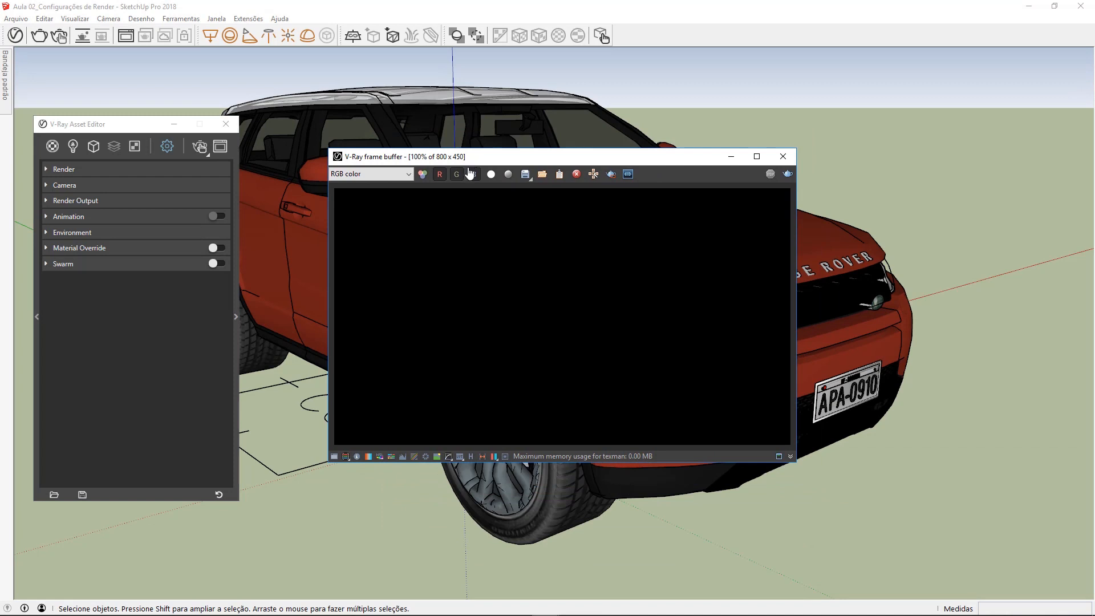
{"action": "left_click", "coordinate": [783, 157]}
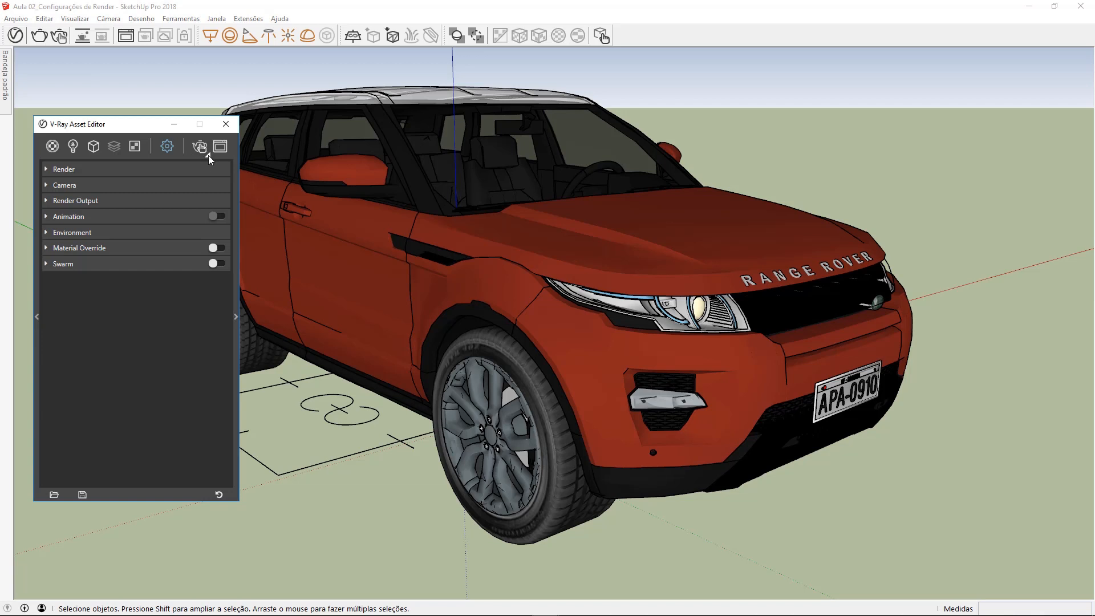
{"action": "left_click", "coordinate": [209, 154]}
{"action": "left_click", "coordinate": [82, 495]}
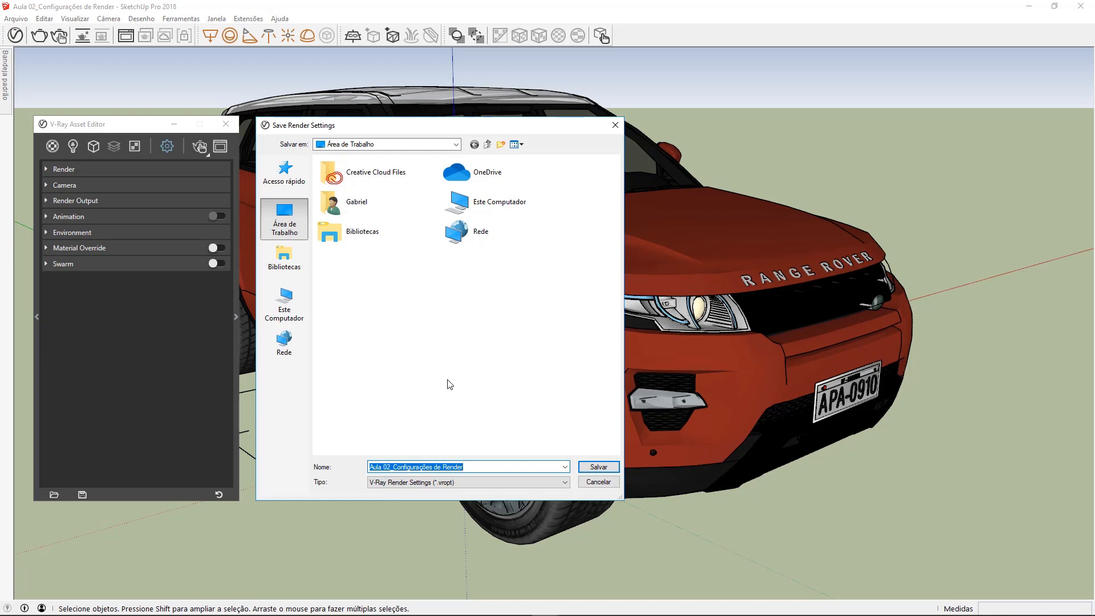
{"action": "left_click", "coordinate": [581, 482]}
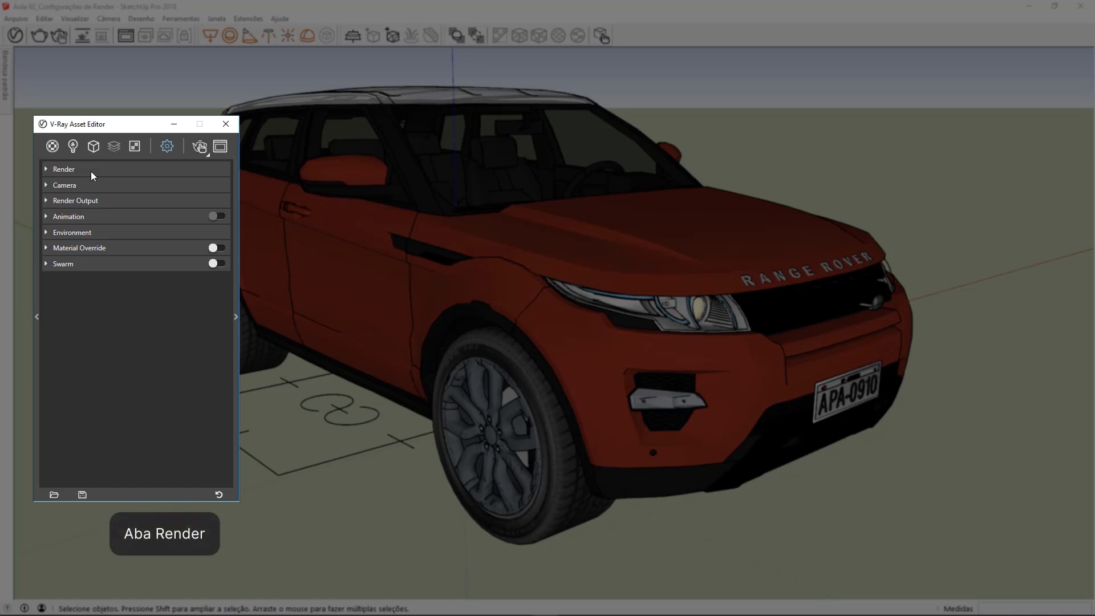
Step: In the Render settings, enable the C++/CPU AMD Ryzen device for the GPU engine
{"action": "left_click", "coordinate": [91, 171]}
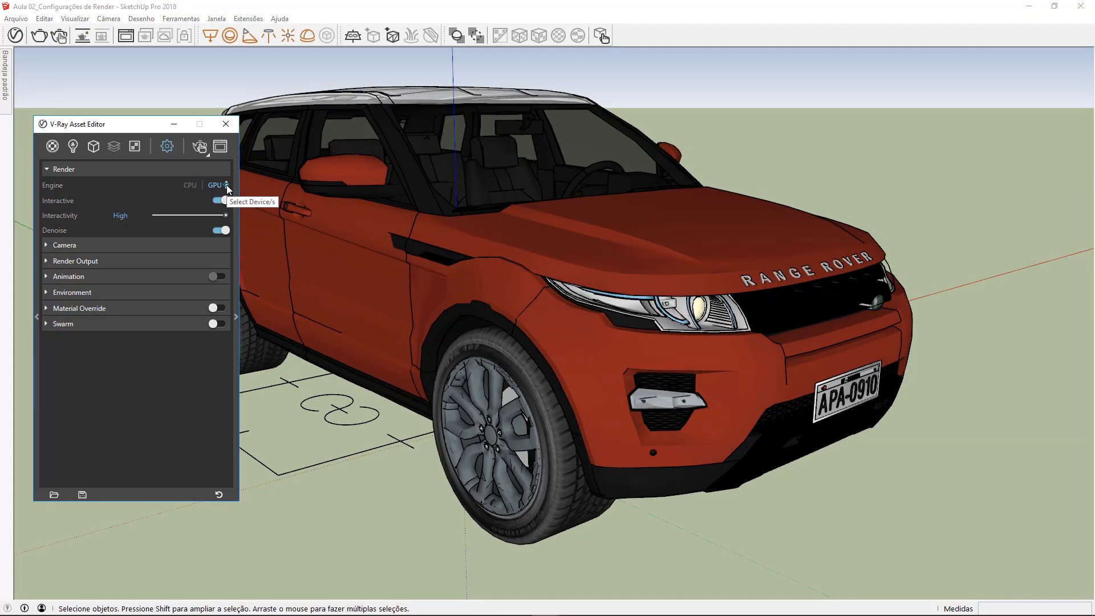
{"action": "left_click", "coordinate": [226, 185]}
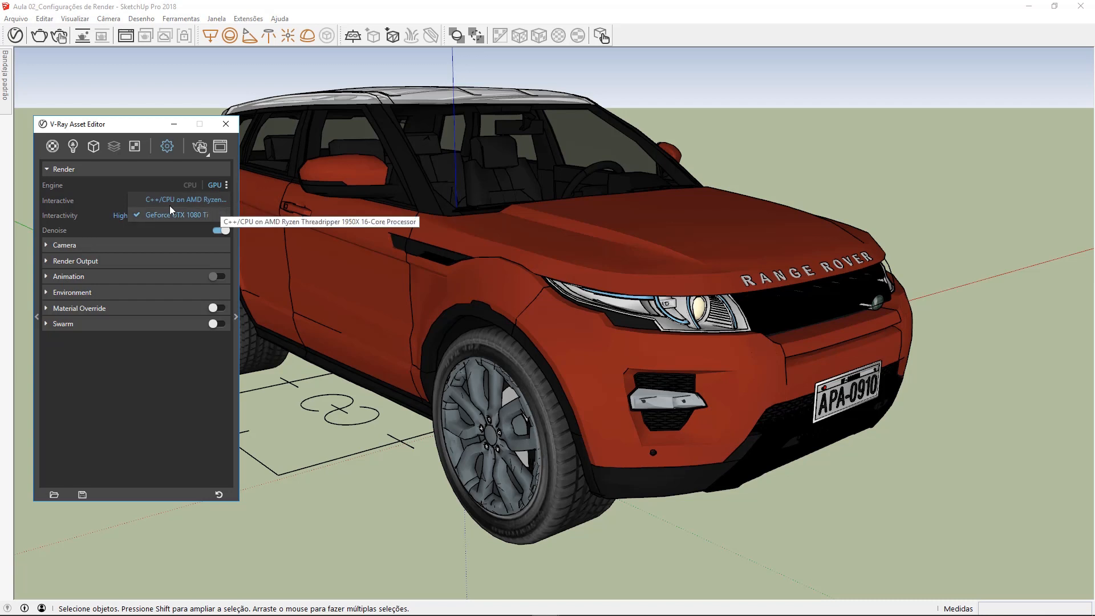
{"action": "left_click", "coordinate": [136, 203]}
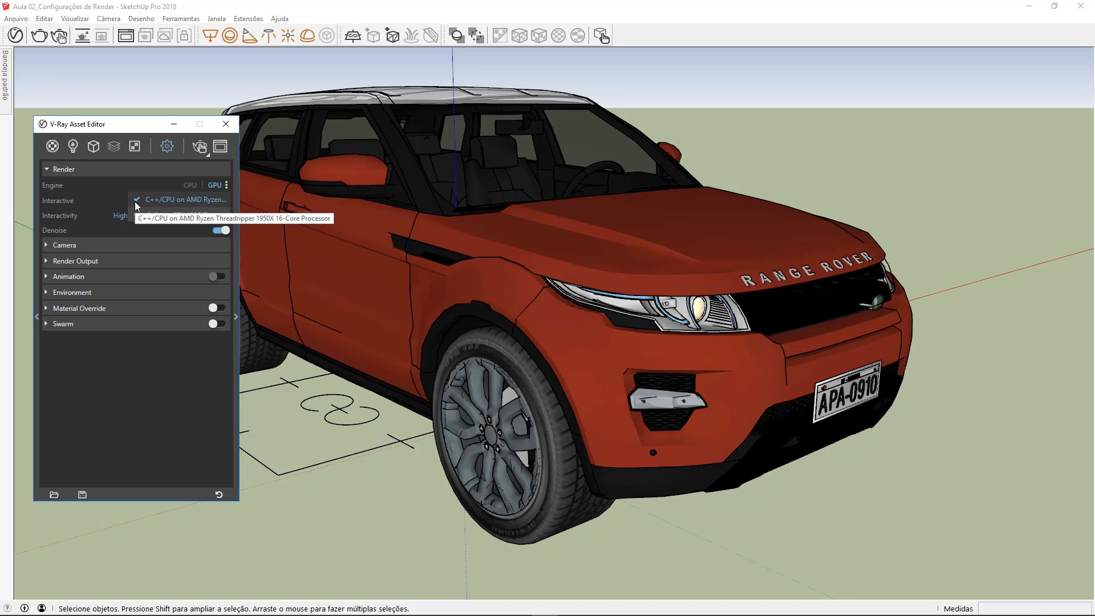
{"action": "left_click", "coordinate": [43, 193]}
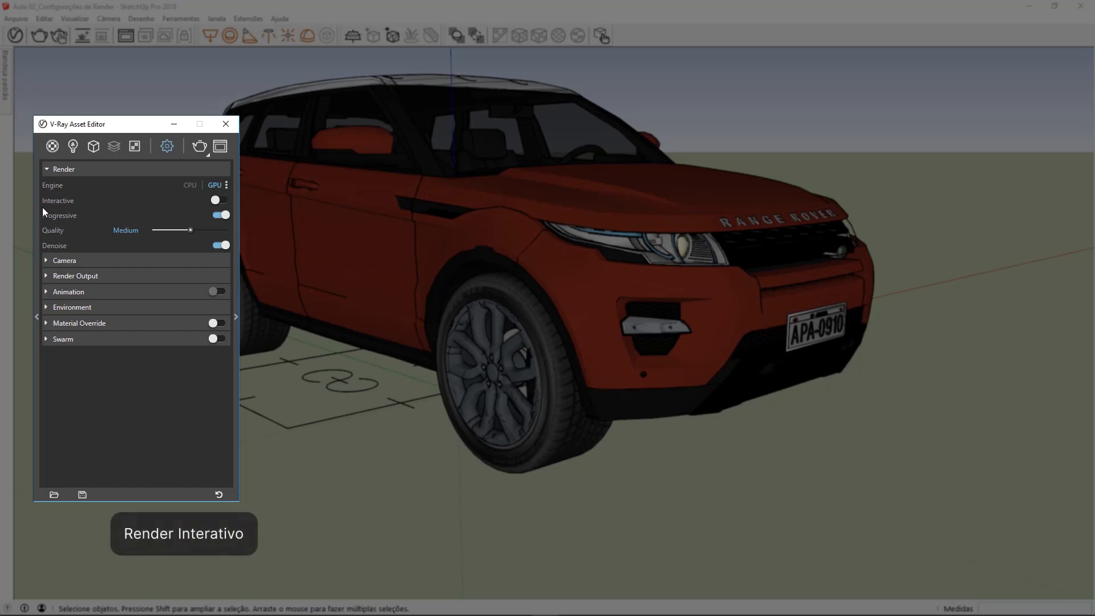
Step: Turn on interactive mode and start an interactive render, watching it update while viewing the car from several angles
{"action": "left_click", "coordinate": [219, 201]}
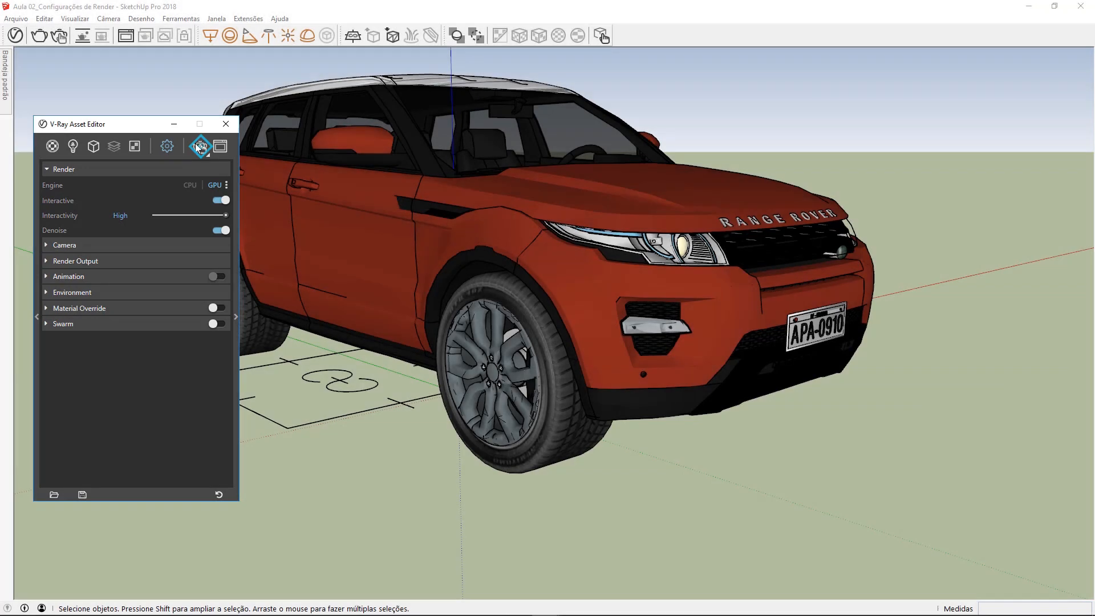
{"action": "left_click", "coordinate": [197, 145]}
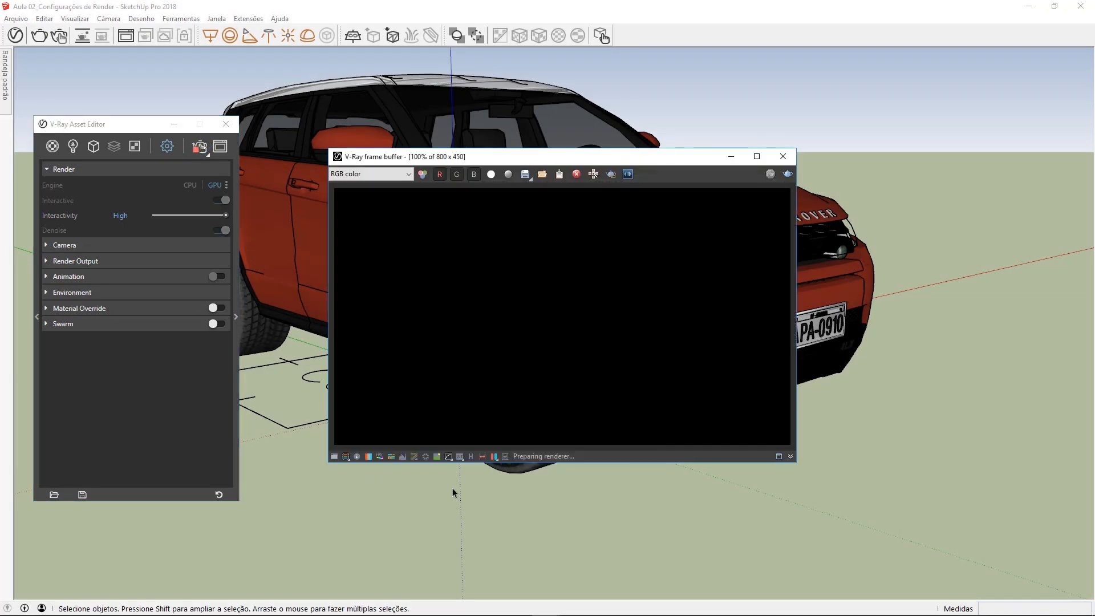
{"action": "key", "text": "o"}
{"action": "mouse_move", "coordinate": [833, 505]}
{"action": "middle_mouse_down"}
{"action": "mouse_move", "coordinate": [655, 525]}
{"action": "mouse_move", "coordinate": [766, 542]}
{"action": "mouse_move", "coordinate": [742, 546]}
{"action": "middle_mouse_up"}
{"action": "mouse_move", "coordinate": [742, 546]}
{"action": "left_mouse_down"}
{"action": "mouse_move", "coordinate": [533, 598]}
{"action": "mouse_move", "coordinate": [450, 543]}
{"action": "left_mouse_up"}
{"action": "mouse_move", "coordinate": [464, 536]}
{"action": "middle_mouse_down"}
{"action": "mouse_move", "coordinate": [411, 539]}
{"action": "mouse_move", "coordinate": [531, 551]}
{"action": "middle_mouse_up"}
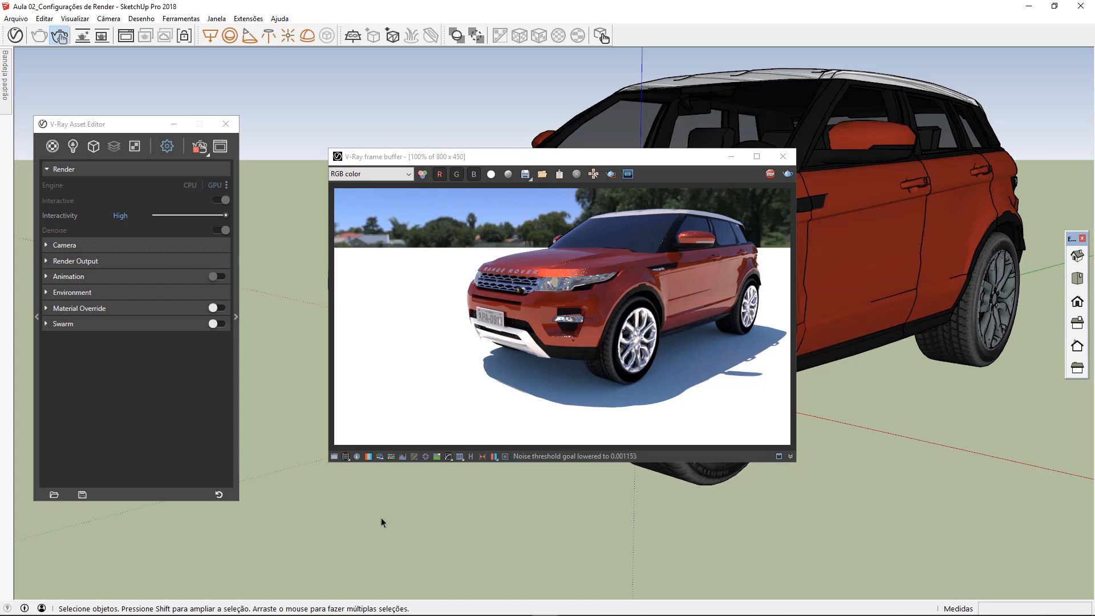
{"action": "middle_click_drag", "start_coordinate": [358, 517], "coordinate": [643, 543]}
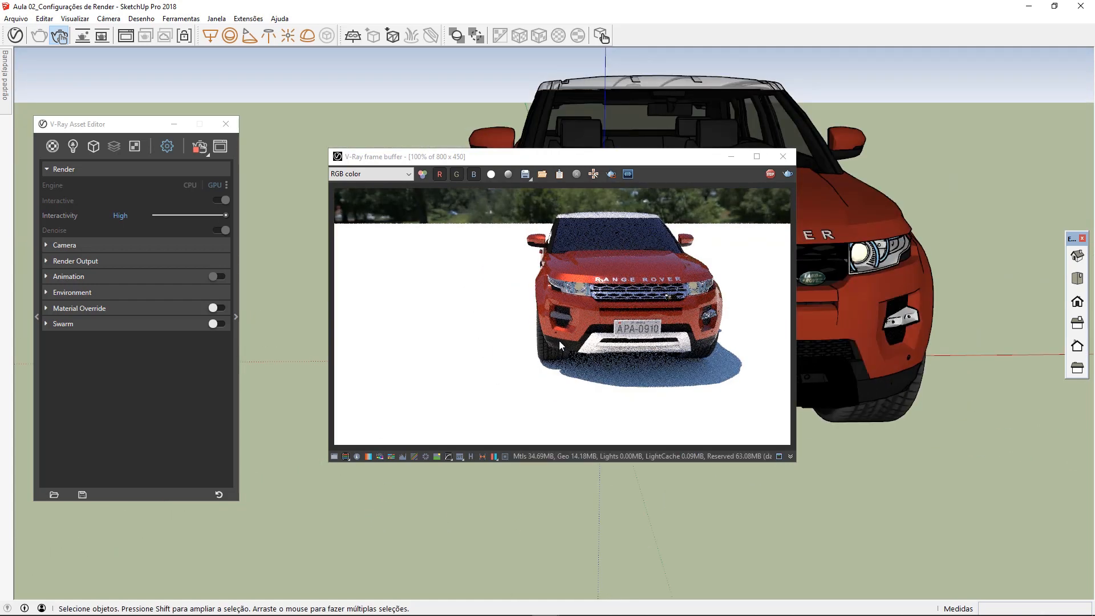
{"action": "middle_click_drag", "start_coordinate": [877, 470], "coordinate": [421, 532]}
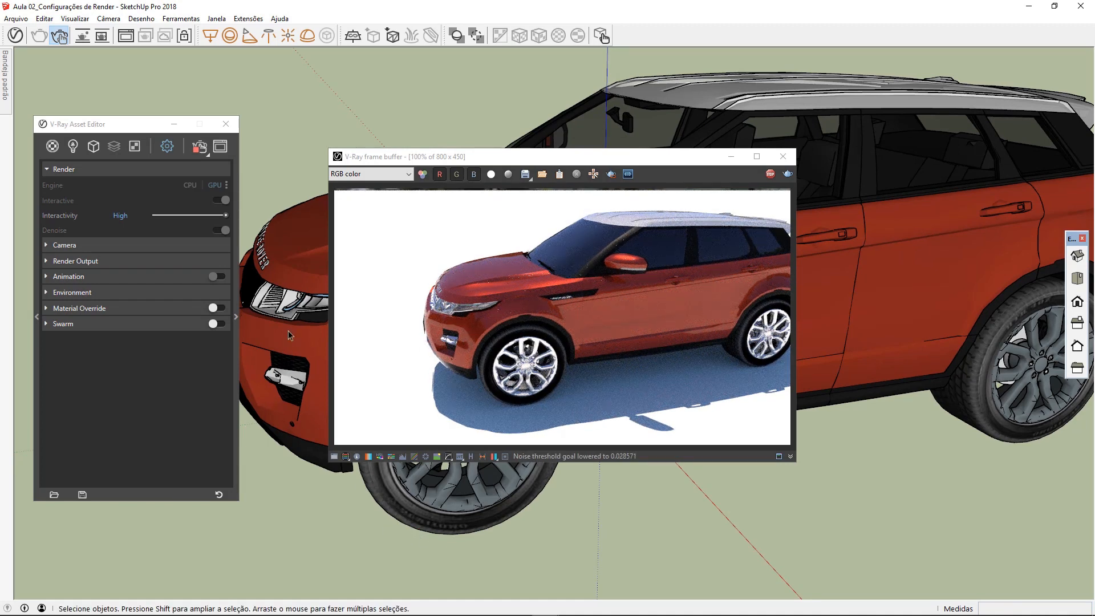
Step: Set the interactivity to Low and watch the interactive render update while viewing the car from other angles
{"action": "left_click_drag", "start_coordinate": [226, 215], "coordinate": [155, 215]}
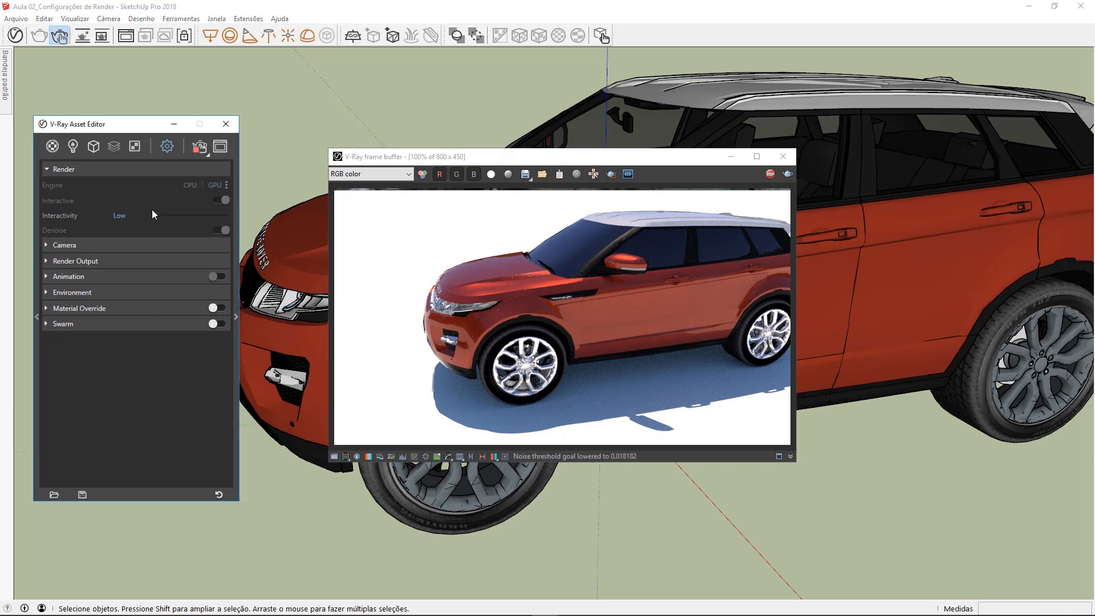
{"action": "middle_click_drag", "start_coordinate": [357, 485], "coordinate": [627, 490]}
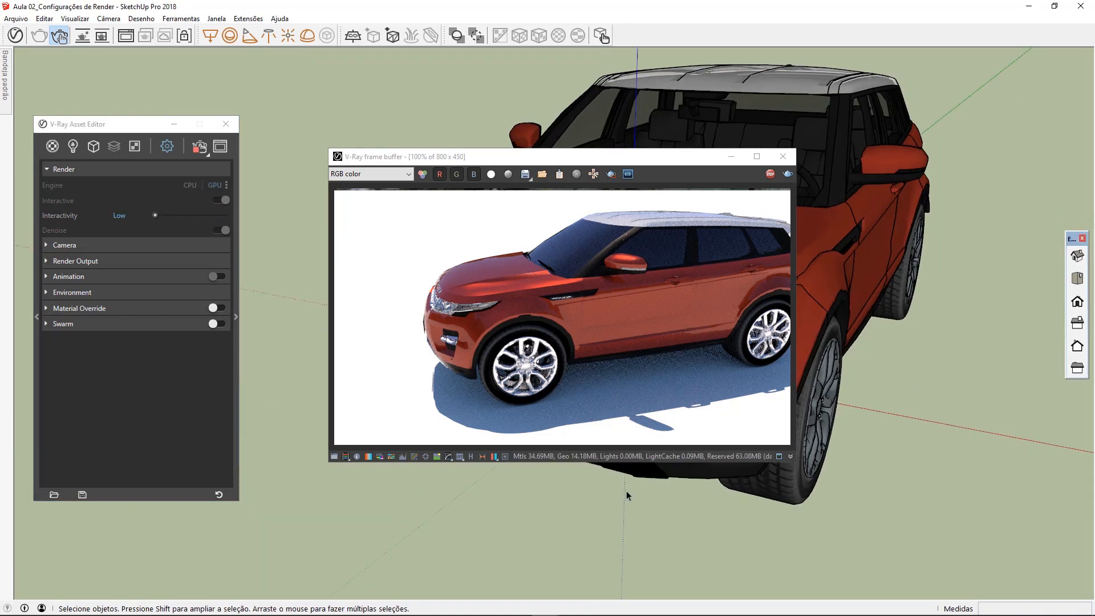
{"action": "mouse_move", "coordinate": [658, 533]}
{"action": "middle_mouse_down"}
{"action": "mouse_move", "coordinate": [738, 489]}
{"action": "mouse_move", "coordinate": [893, 478]}
{"action": "mouse_move", "coordinate": [909, 509]}
{"action": "middle_mouse_up"}
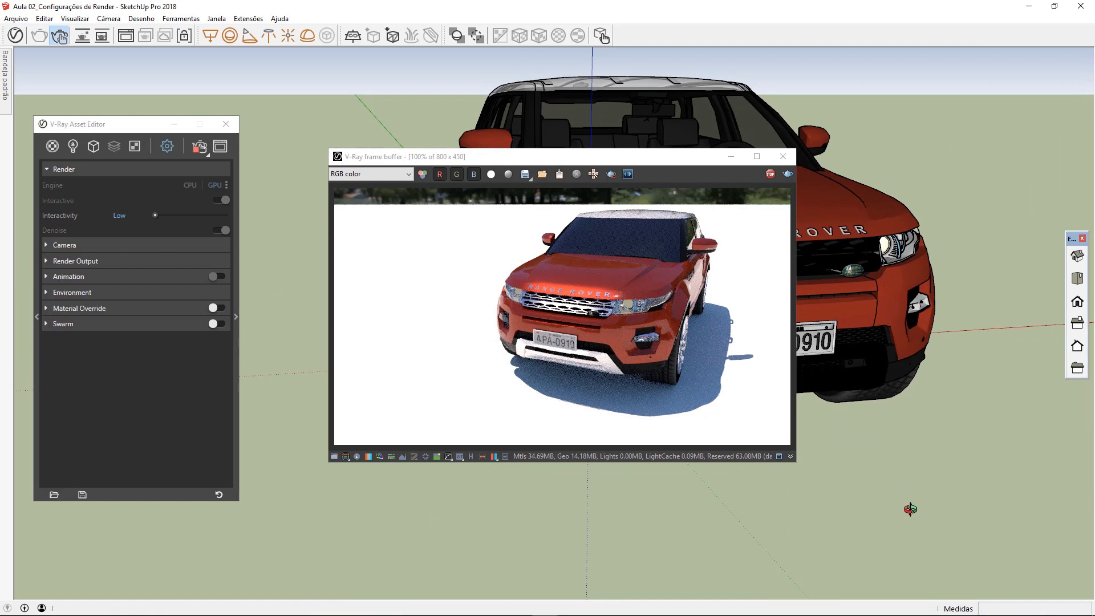
{"action": "mouse_move", "coordinate": [853, 347]}
{"action": "middle_mouse_down"}
{"action": "mouse_move", "coordinate": [734, 387]}
{"action": "mouse_move", "coordinate": [562, 386]}
{"action": "middle_mouse_up"}
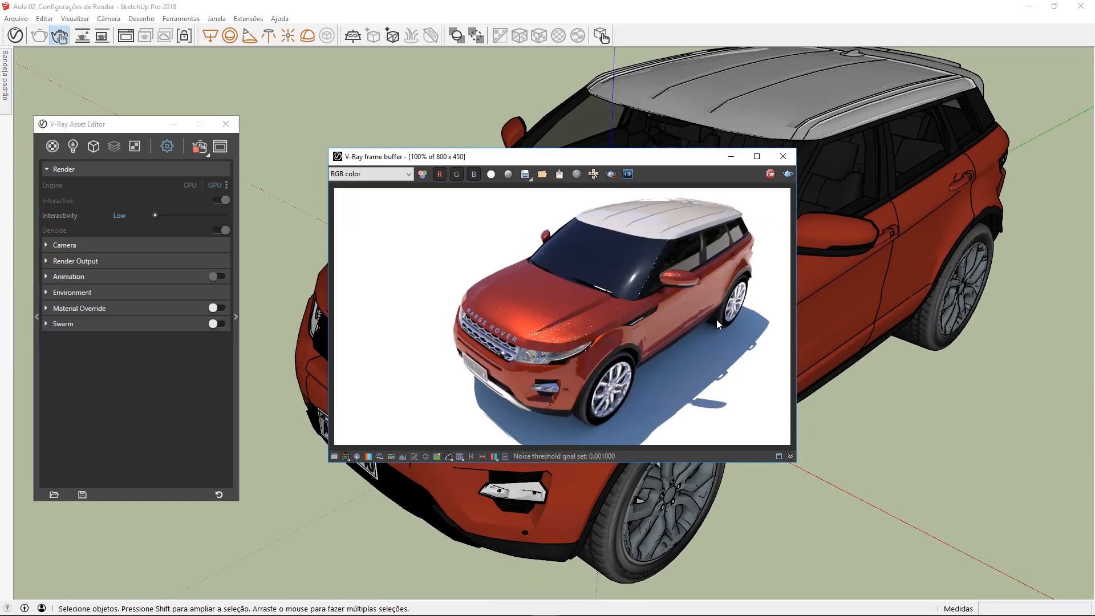
{"action": "middle_click_drag", "start_coordinate": [529, 501], "coordinate": [549, 481]}
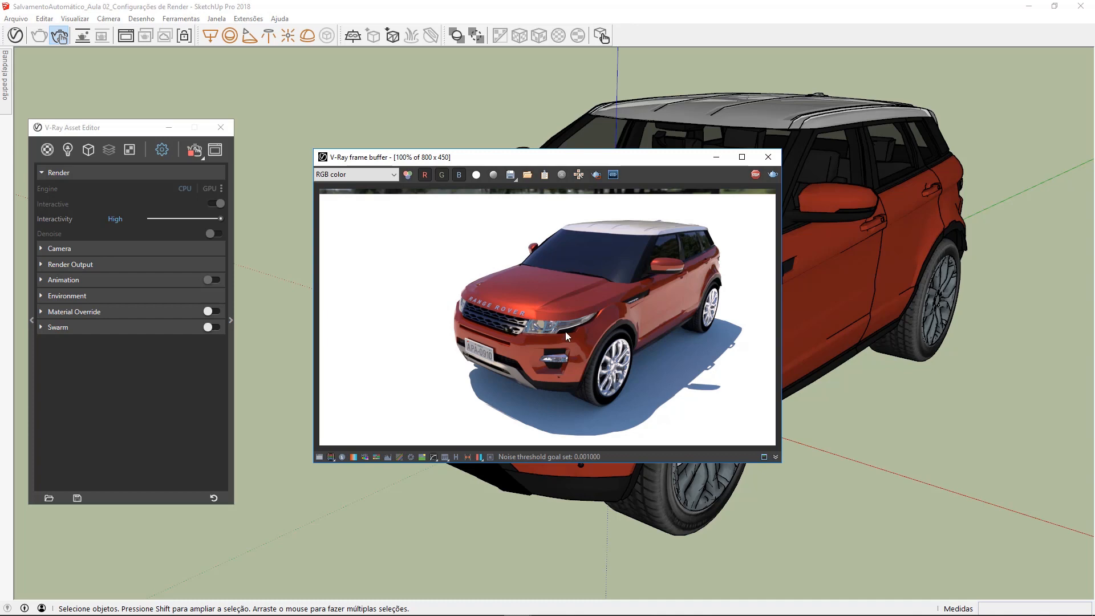
Step: Stop the running render, close the frame buffer and turn off interactive mode
{"action": "left_click", "coordinate": [756, 174]}
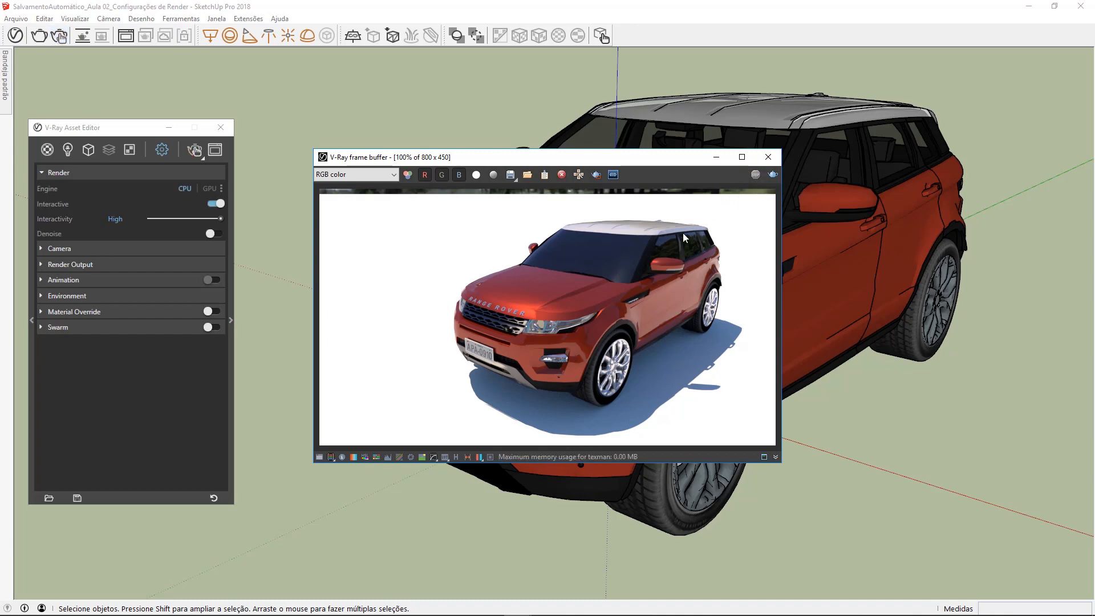
{"action": "left_click", "coordinate": [766, 159]}
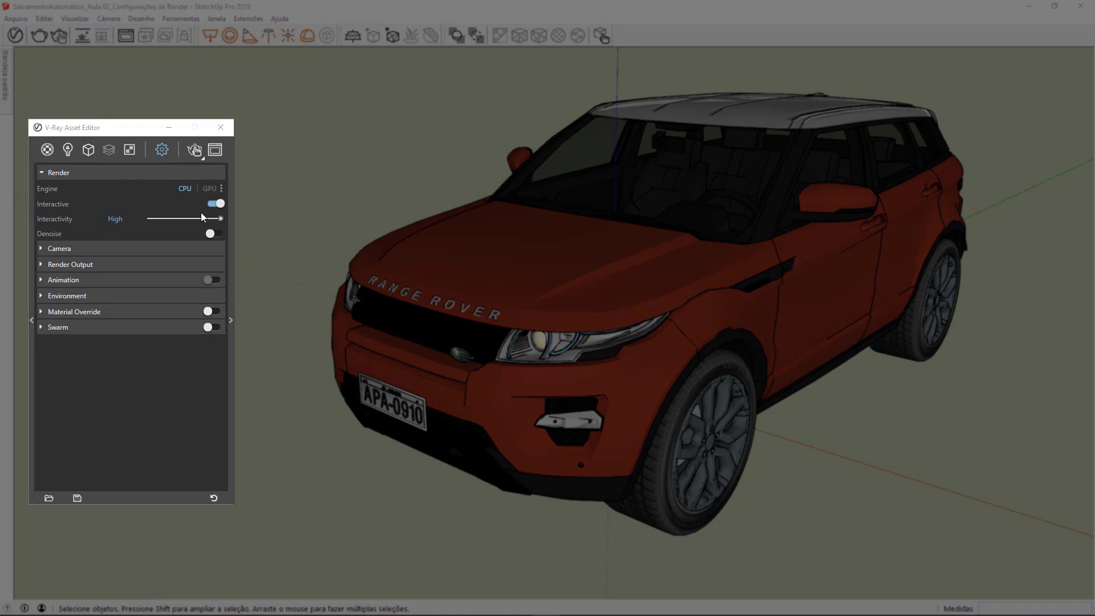
{"action": "left_click", "coordinate": [220, 204]}
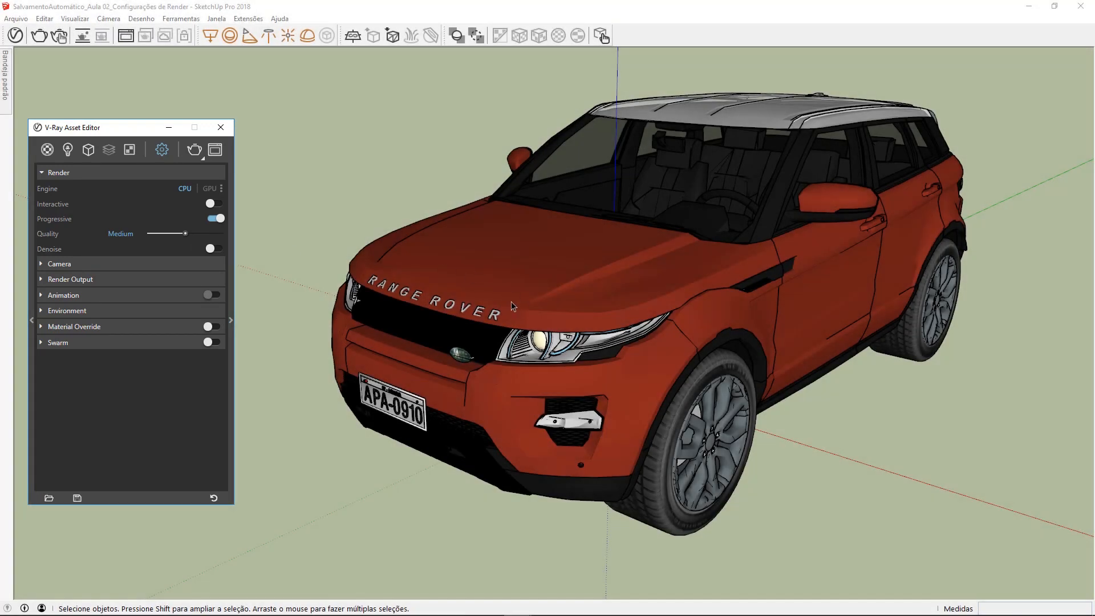
Step: Frame the car from a low front angle and render it in progressive mode at Medium quality
{"action": "middle_click_drag", "start_coordinate": [512, 307], "coordinate": [698, 240]}
{"action": "scroll", "coordinate": [669, 233], "scroll_direction": "up", "scroll_amount": 1}
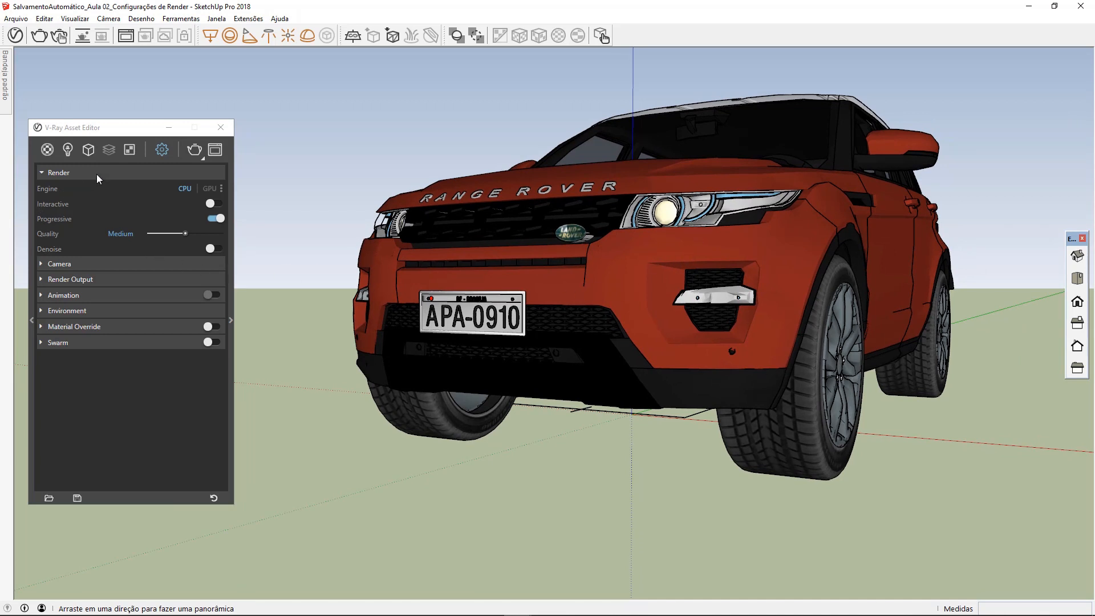
{"action": "left_click", "coordinate": [194, 151]}
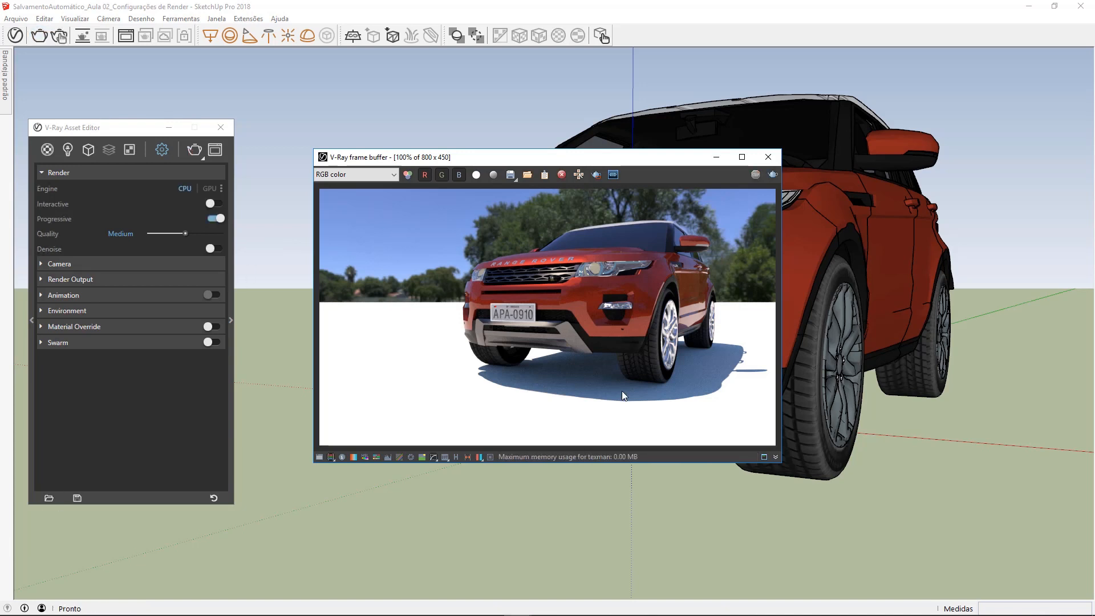
{"action": "mouse_move", "coordinate": [868, 491]}
{"action": "middle_mouse_down"}
{"action": "mouse_move", "coordinate": [788, 497]}
{"action": "mouse_move", "coordinate": [883, 412]}
{"action": "middle_mouse_up"}
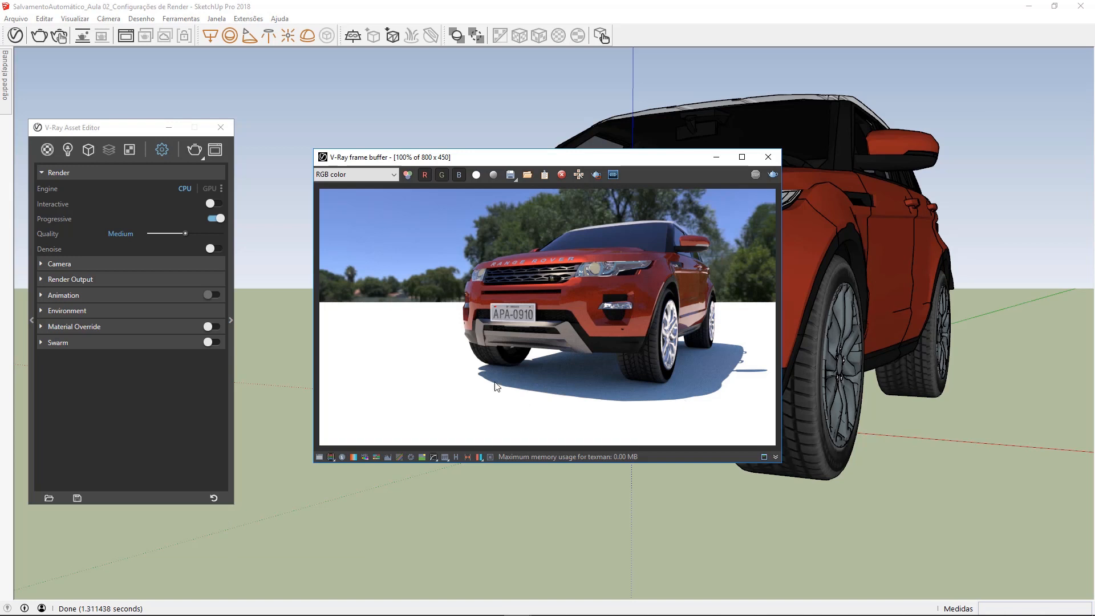
Step: Turn off progressive mode and render the car again at Medium quality
{"action": "left_click", "coordinate": [217, 221]}
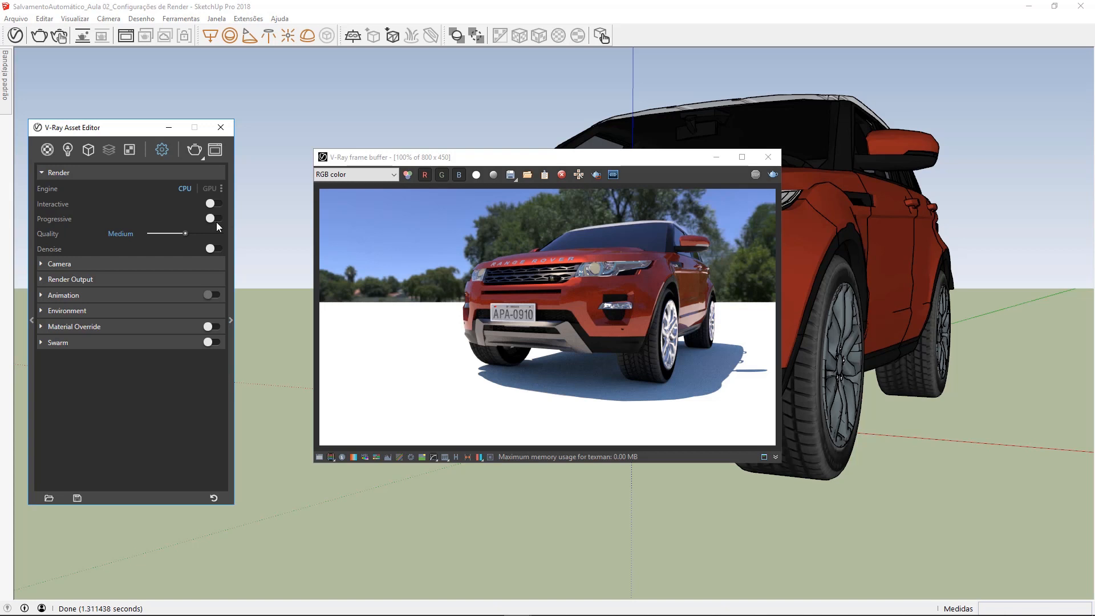
{"action": "left_click", "coordinate": [774, 175]}
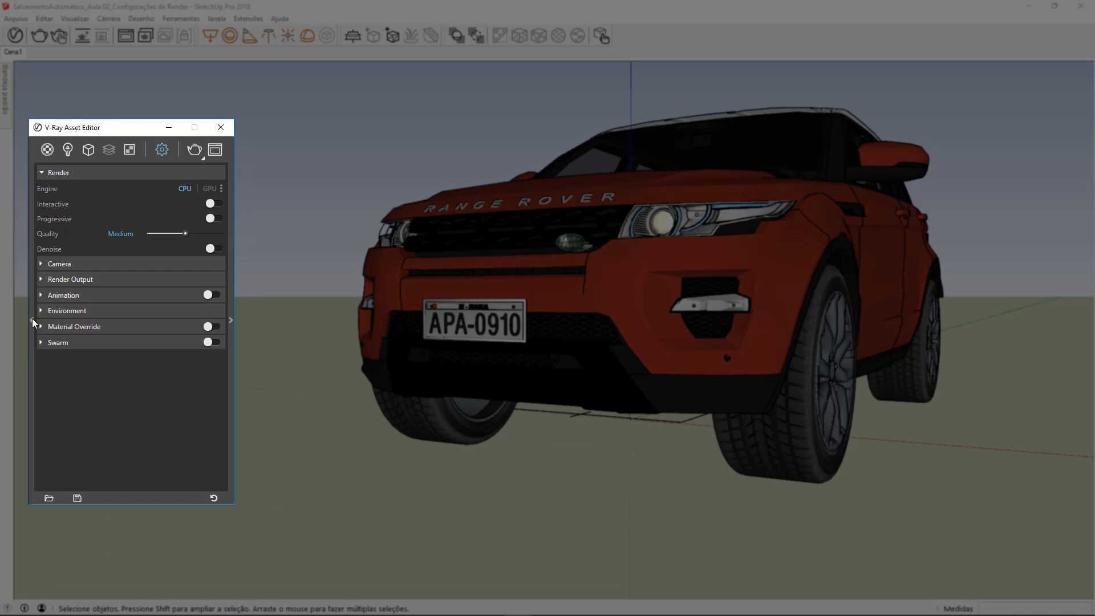
Step: Check the advanced render parameters, then set the render quality to Draft and render the car
{"action": "left_click", "coordinate": [229, 321]}
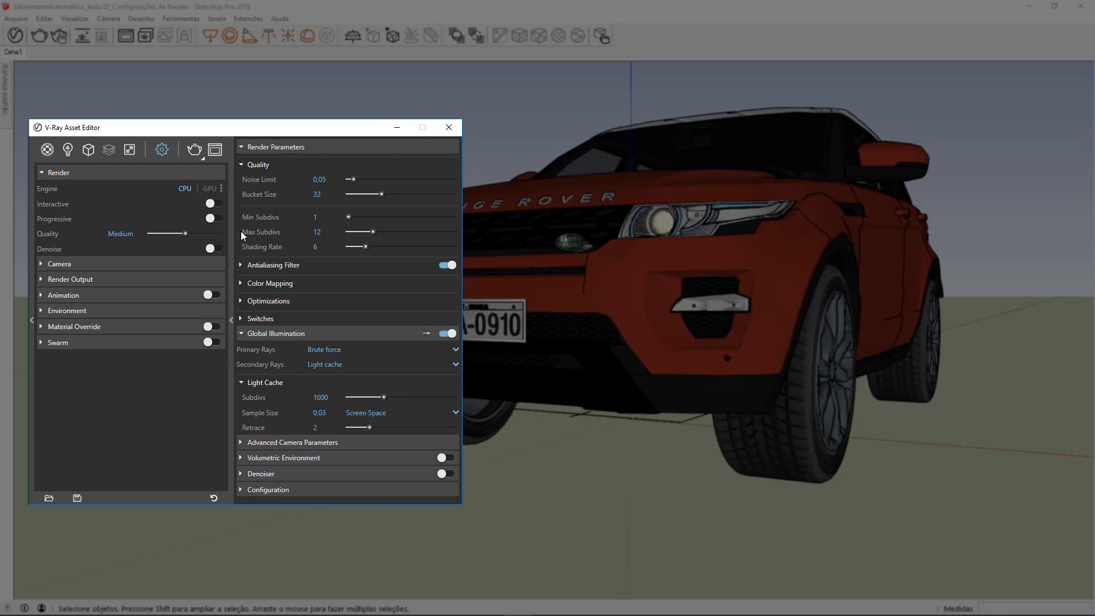
{"action": "mouse_move", "coordinate": [186, 234]}
{"action": "left_mouse_down"}
{"action": "mouse_move", "coordinate": [154, 231]}
{"action": "mouse_move", "coordinate": [206, 233]}
{"action": "mouse_move", "coordinate": [189, 234]}
{"action": "left_mouse_up"}
{"action": "left_click", "coordinate": [230, 246]}
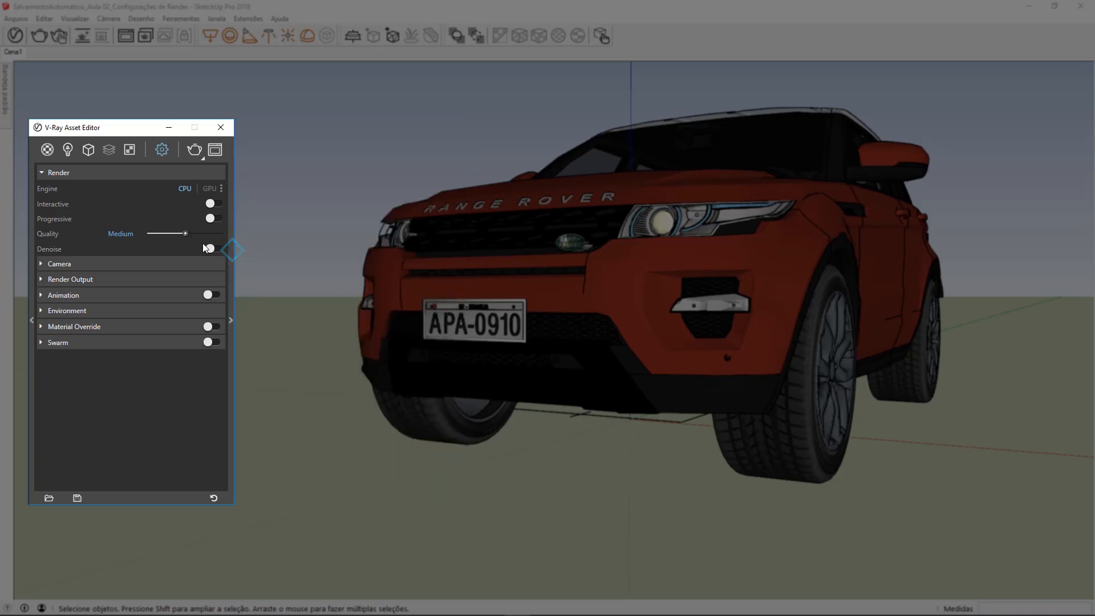
{"action": "left_click_drag", "start_coordinate": [187, 233], "coordinate": [149, 234]}
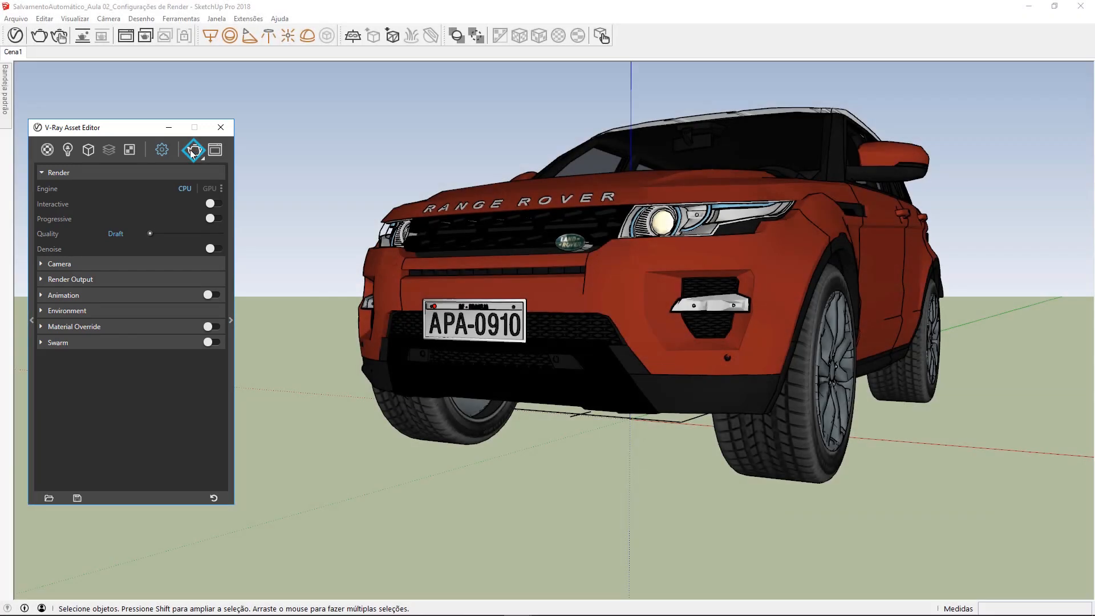
{"action": "left_click", "coordinate": [194, 150]}
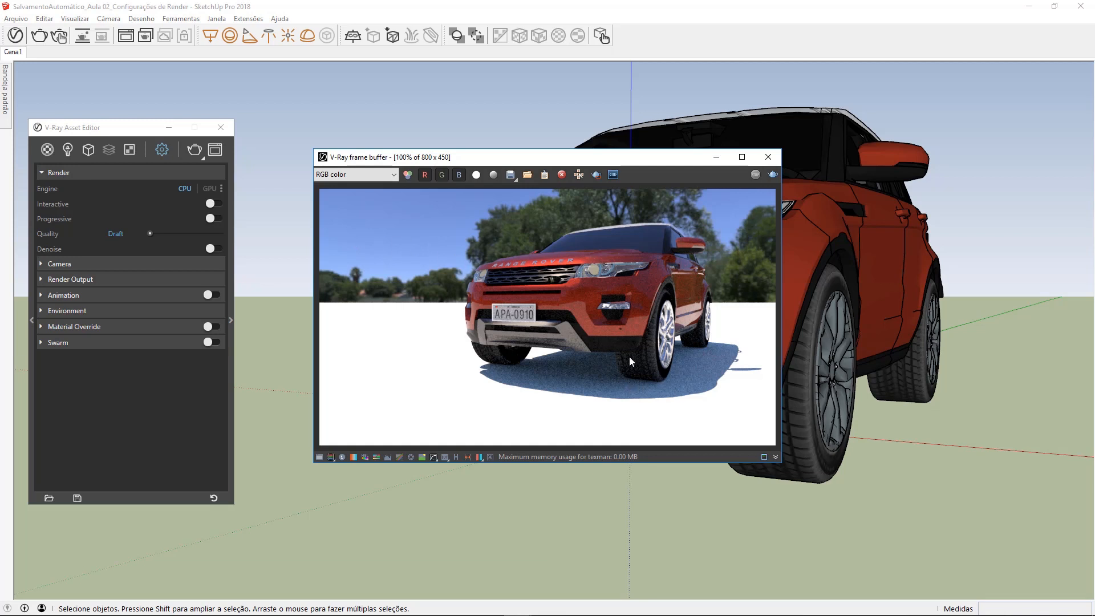
Step: Inspect the Draft render up close, then set the render quality to Very High and render the car again
{"action": "scroll", "coordinate": [629, 357], "scroll_direction": "up", "scroll_amount": 1}
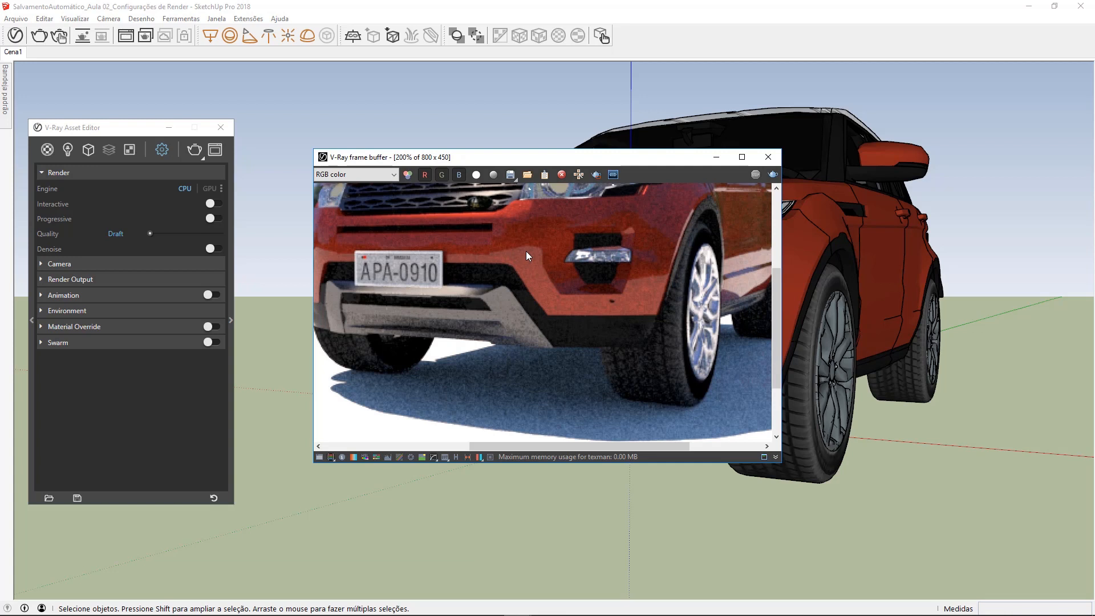
{"action": "scroll", "coordinate": [526, 251], "scroll_direction": "down", "scroll_amount": 1}
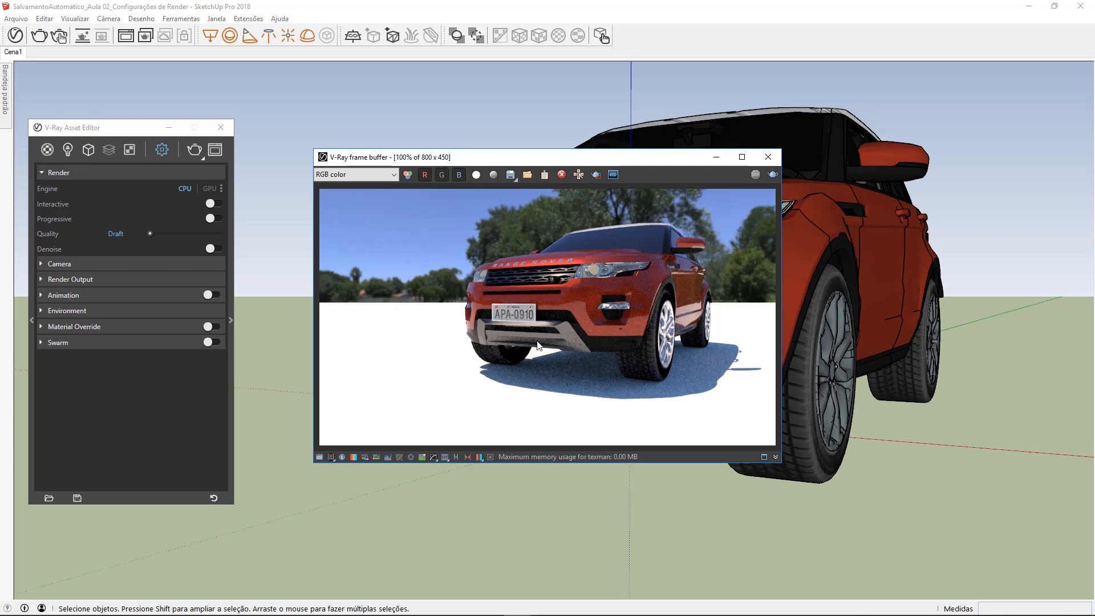
{"action": "left_click_drag", "start_coordinate": [152, 234], "coordinate": [219, 238]}
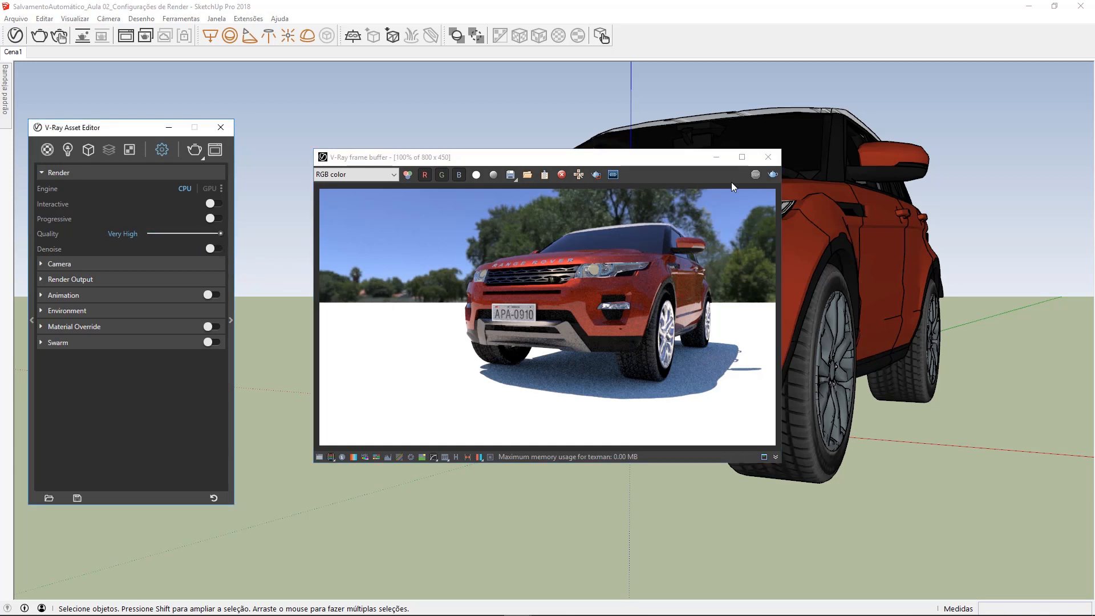
{"action": "left_click", "coordinate": [773, 174]}
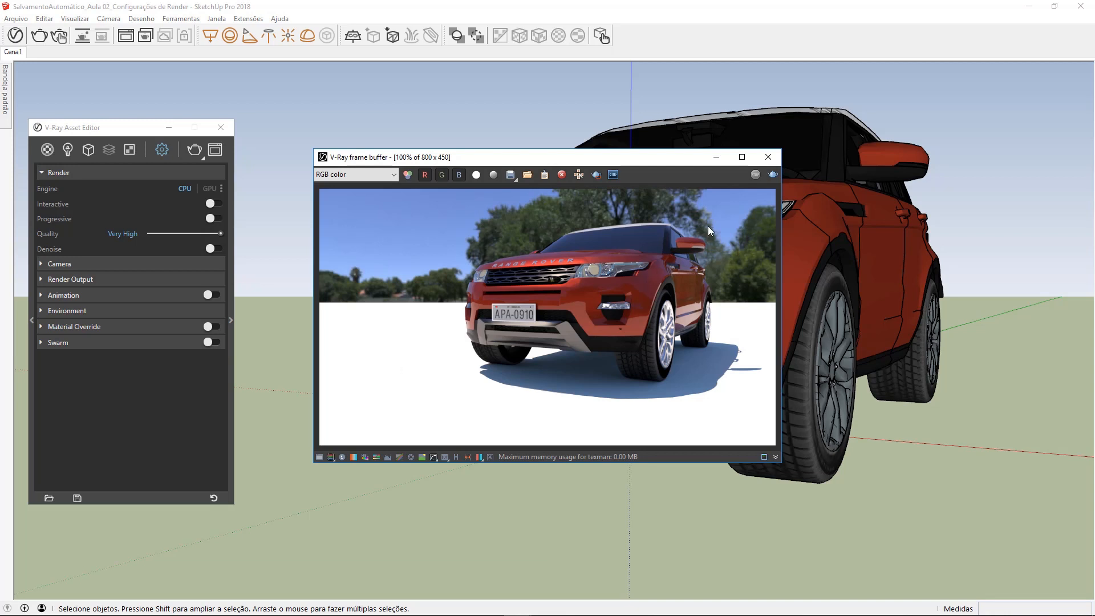
{"action": "left_click", "coordinate": [760, 161]}
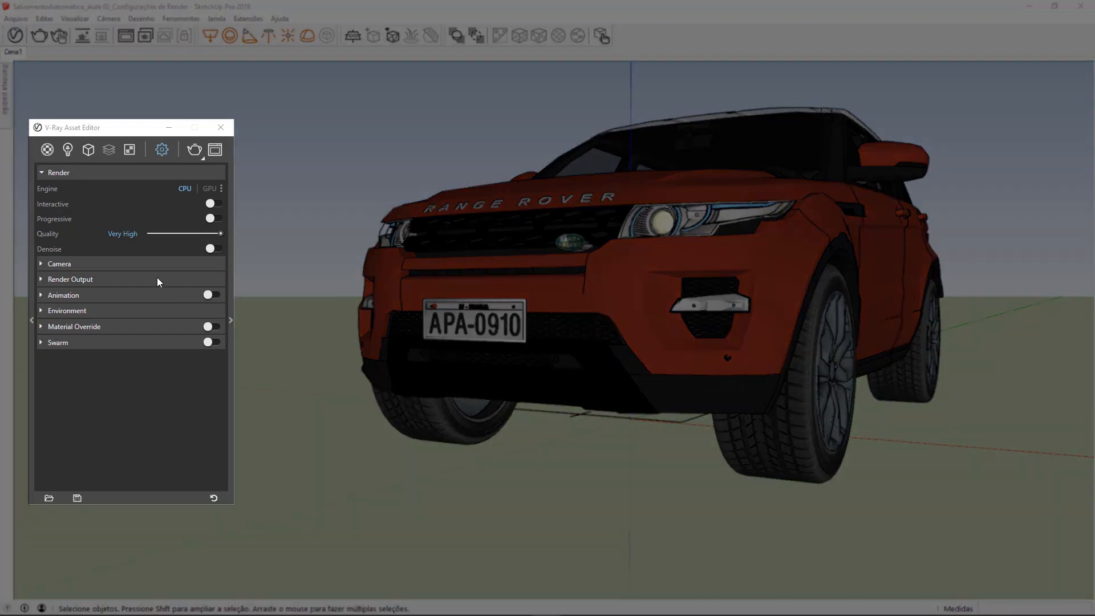
Step: Render the car at Draft quality, then enable Denoise and render it again
{"action": "left_click", "coordinate": [36, 251]}
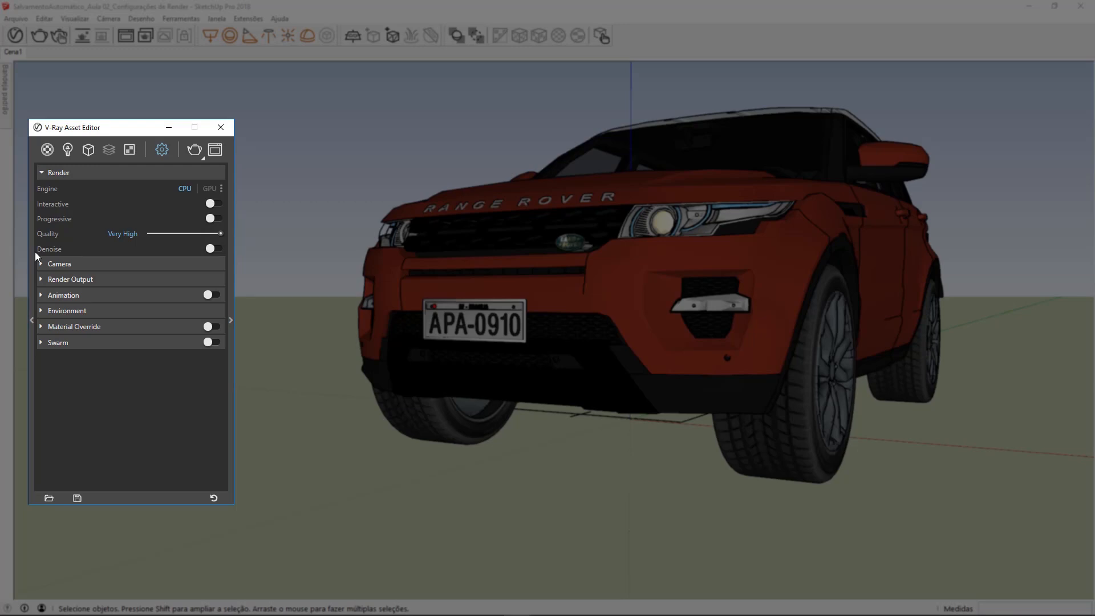
{"action": "left_click_drag", "start_coordinate": [219, 233], "coordinate": [152, 232]}
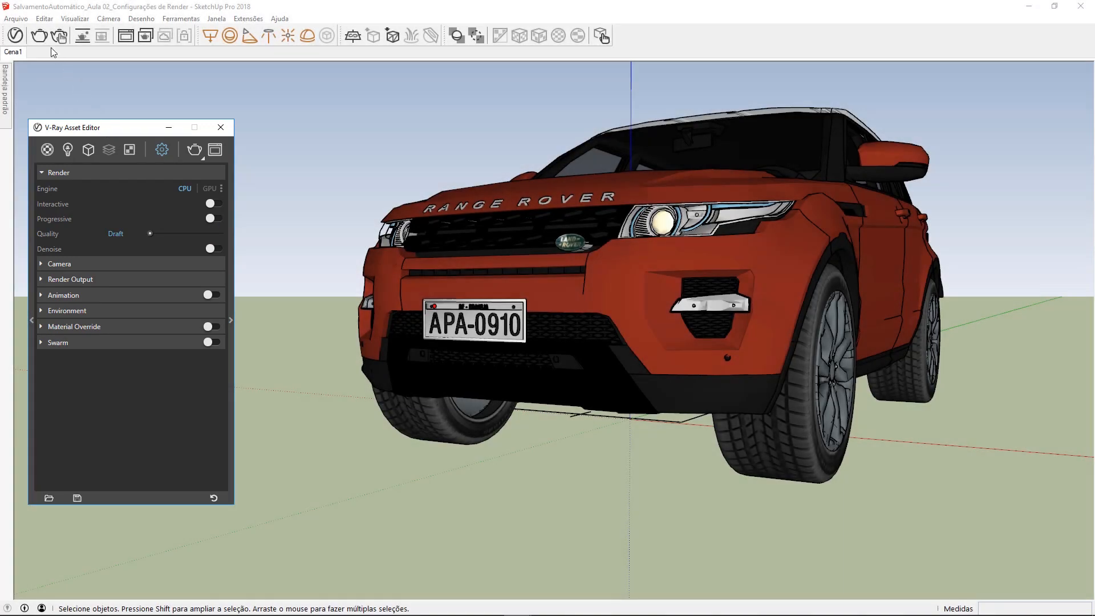
{"action": "left_click", "coordinate": [38, 35]}
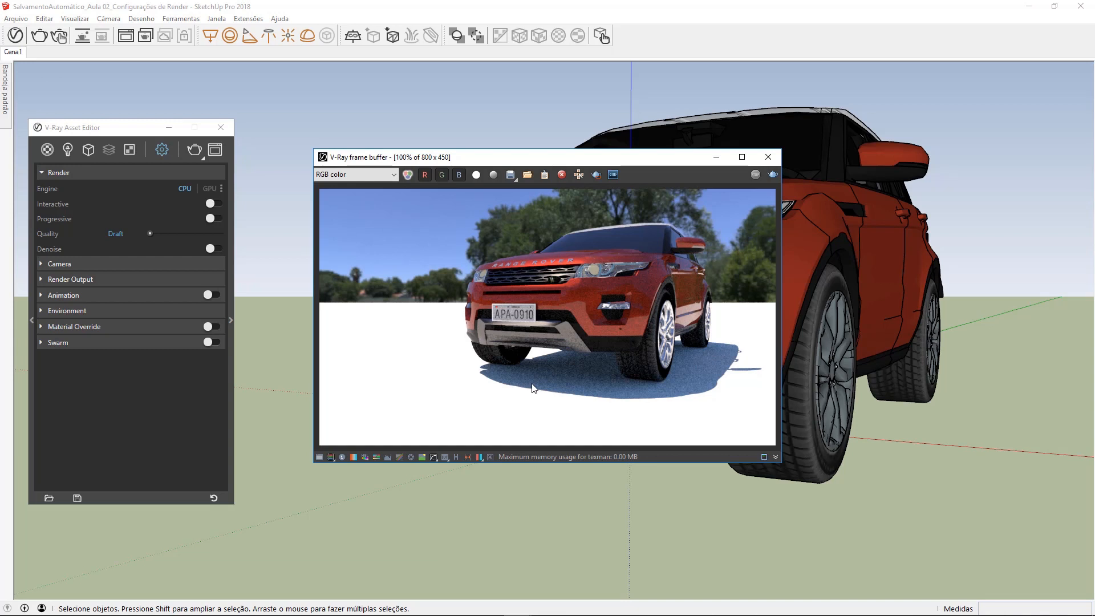
{"action": "left_click", "coordinate": [216, 248]}
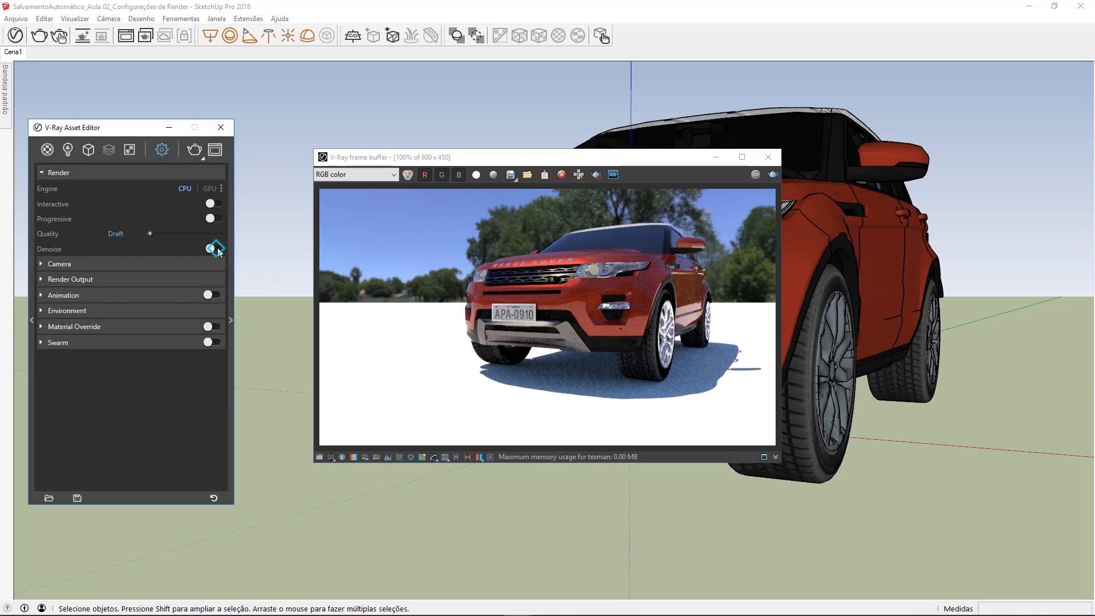
{"action": "left_click", "coordinate": [773, 175]}
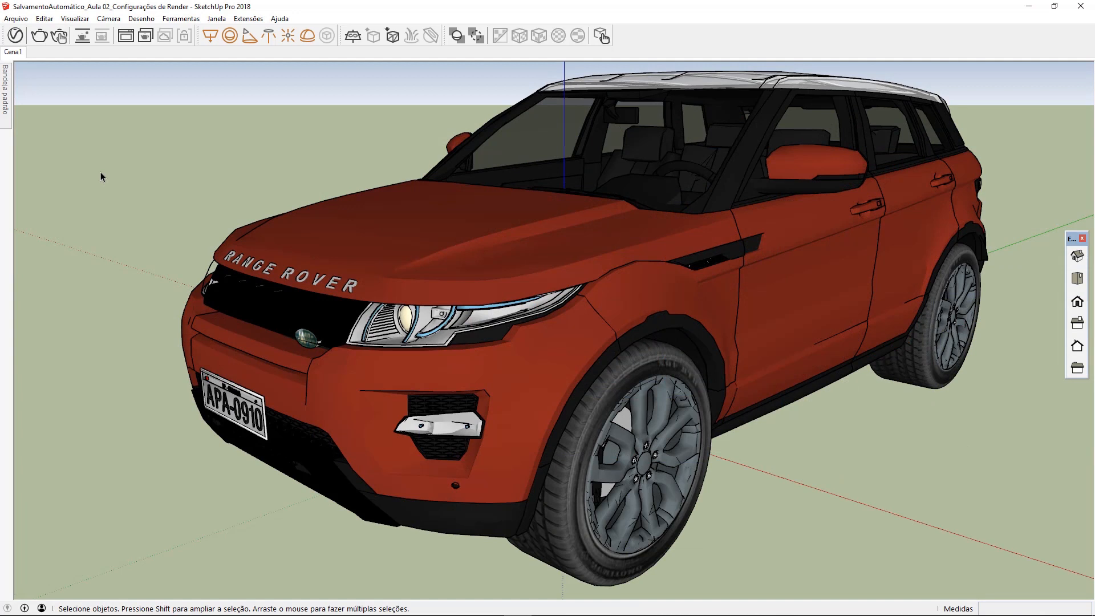
Step: Start an interactive viewport render and orbit to a slightly higher, wider view of the car
{"action": "left_click", "coordinate": [83, 36]}
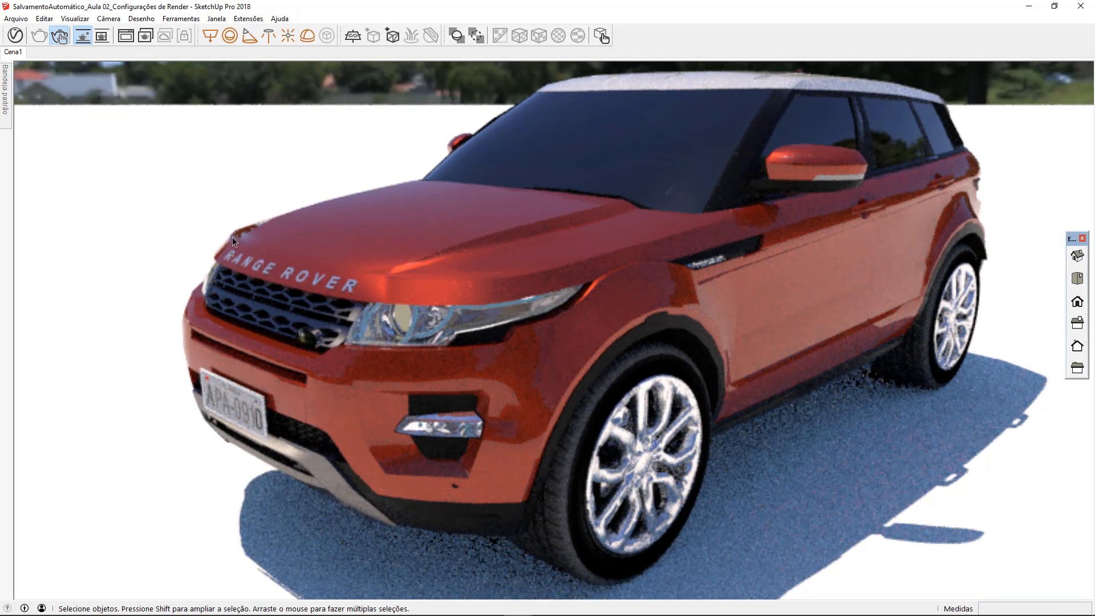
{"action": "key", "text": "o"}
{"action": "left_click_drag", "start_coordinate": [254, 208], "coordinate": [303, 285]}
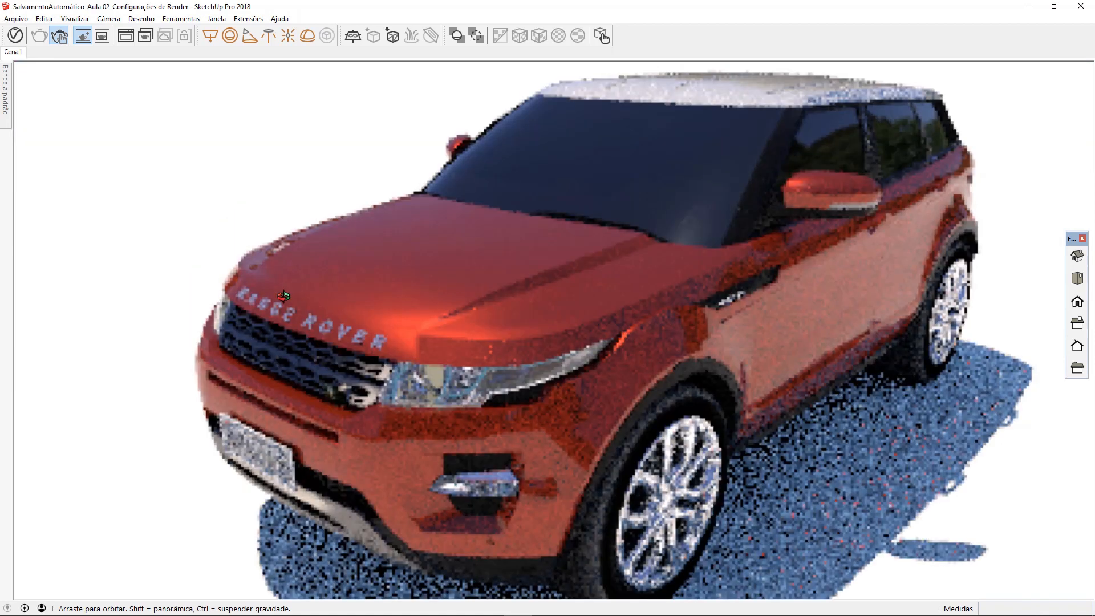
{"action": "key", "text": "space"}
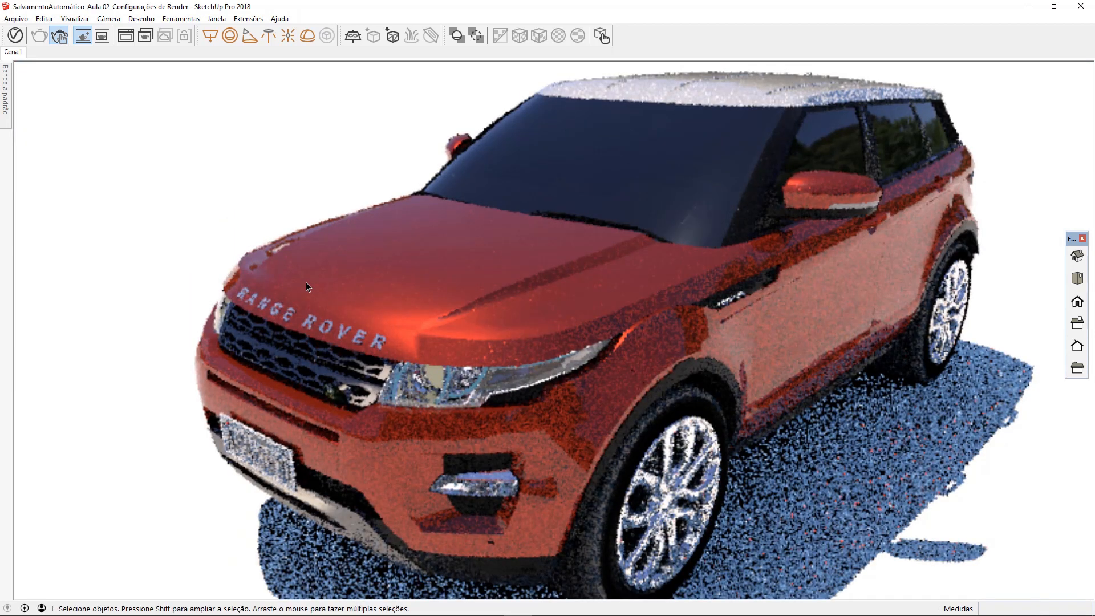
{"action": "scroll", "coordinate": [305, 282], "scroll_direction": "down", "scroll_amount": 1}
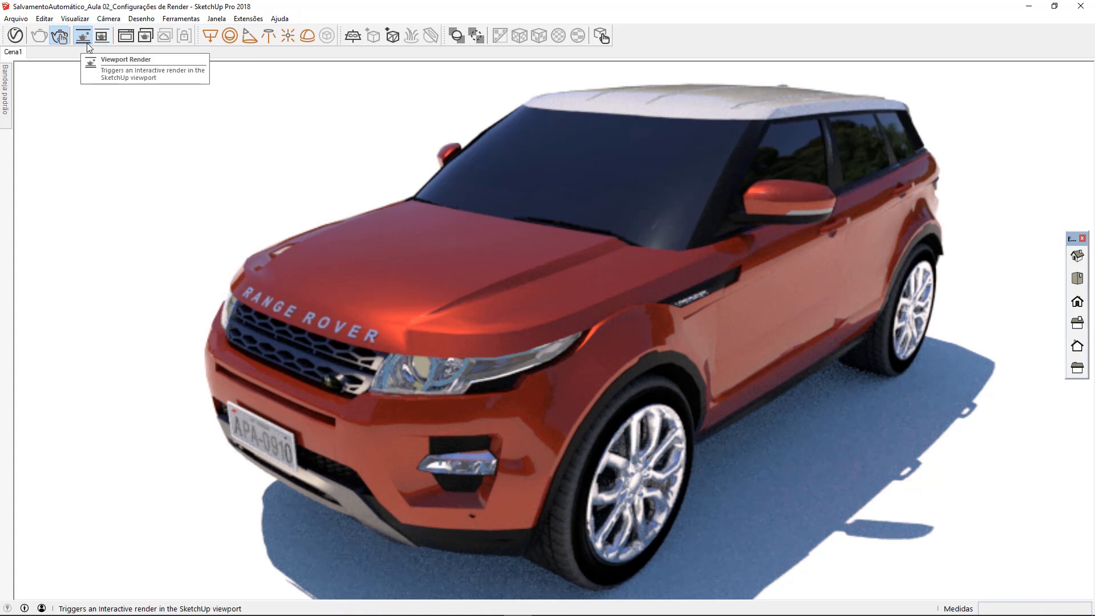
Step: Limit the viewport render to regions drawn around the car's front grille, front door and front wheel
{"action": "left_click", "coordinate": [103, 41]}
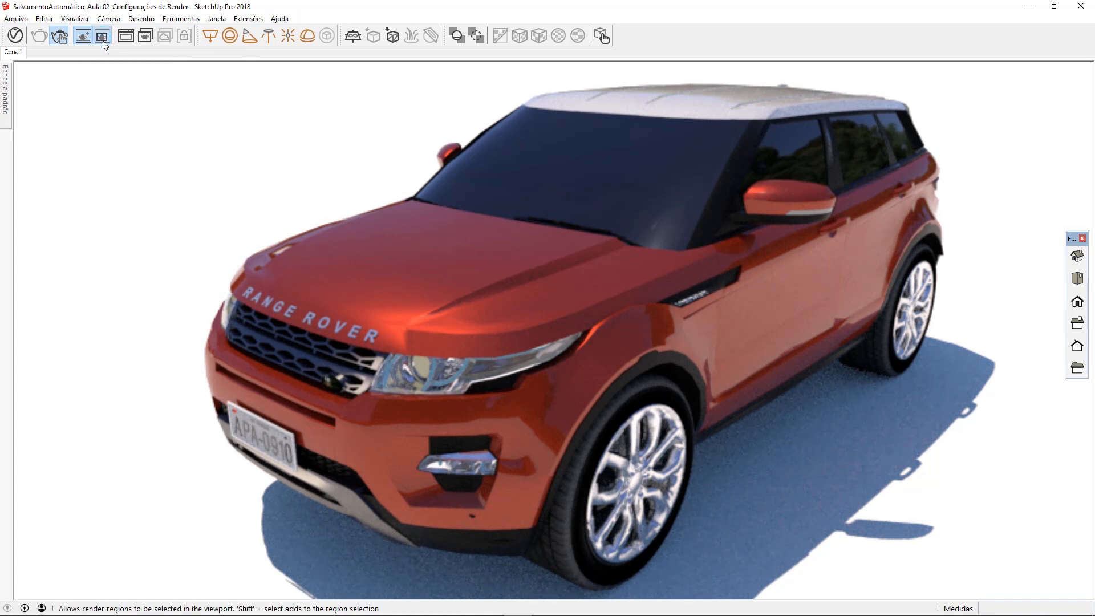
{"action": "mouse_move", "coordinate": [140, 195]}
{"action": "left_mouse_down"}
{"action": "mouse_move", "coordinate": [217, 264]}
{"action": "mouse_move", "coordinate": [403, 381]}
{"action": "left_mouse_up"}
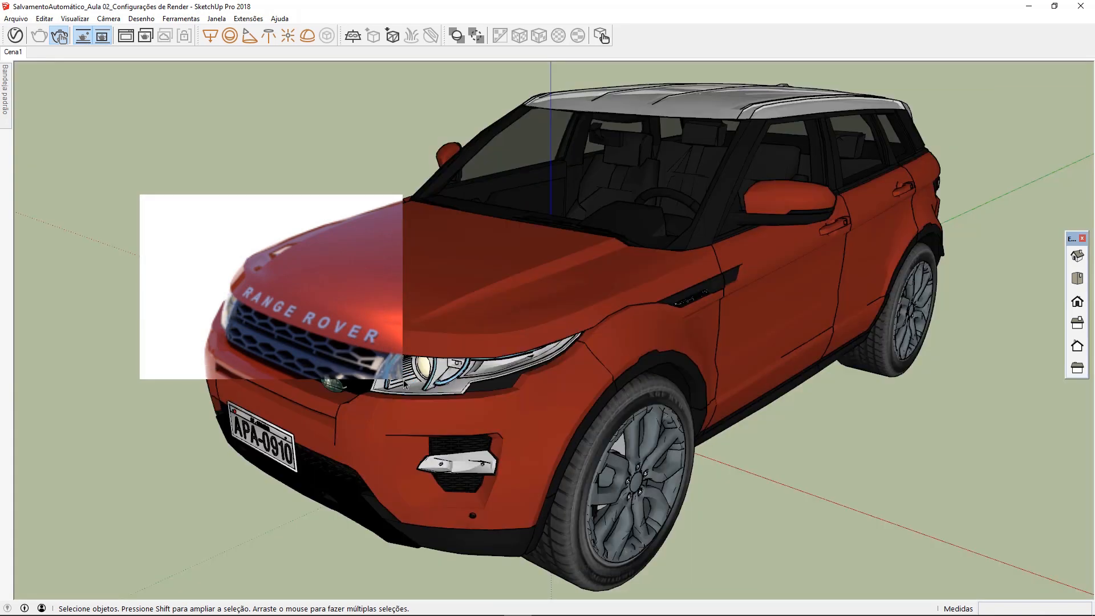
{"action": "left_click_drag", "start_coordinate": [565, 199], "coordinate": [809, 361]}
{"action": "left_click_drag", "start_coordinate": [498, 359], "coordinate": [729, 561]}
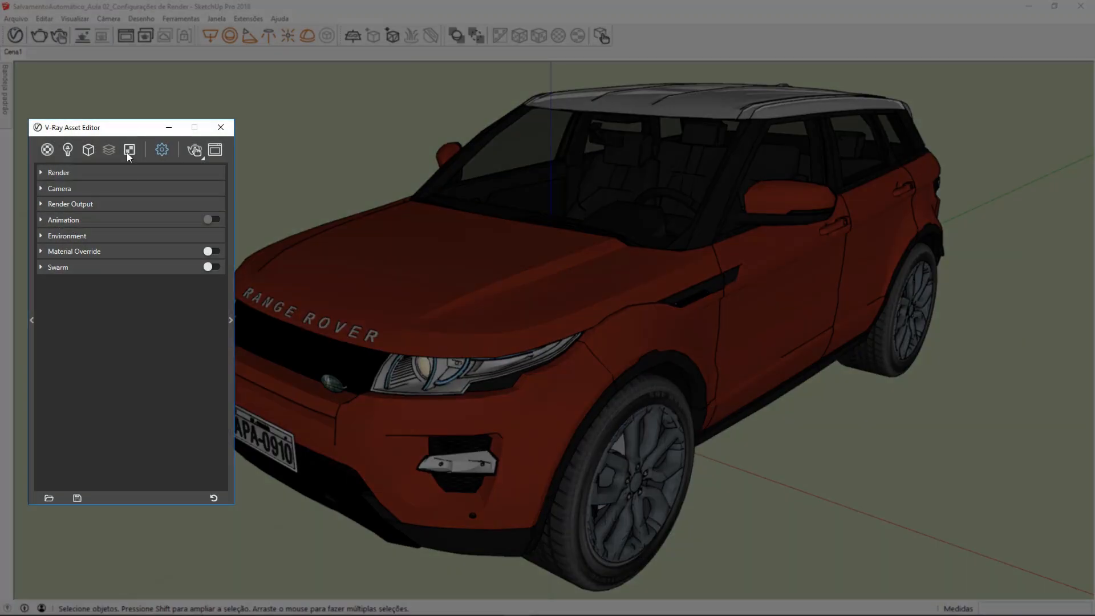
Step: Expand the render output settings, enable Safe Frame and move the asset editor clear of the frame edge
{"action": "left_click", "coordinate": [105, 204]}
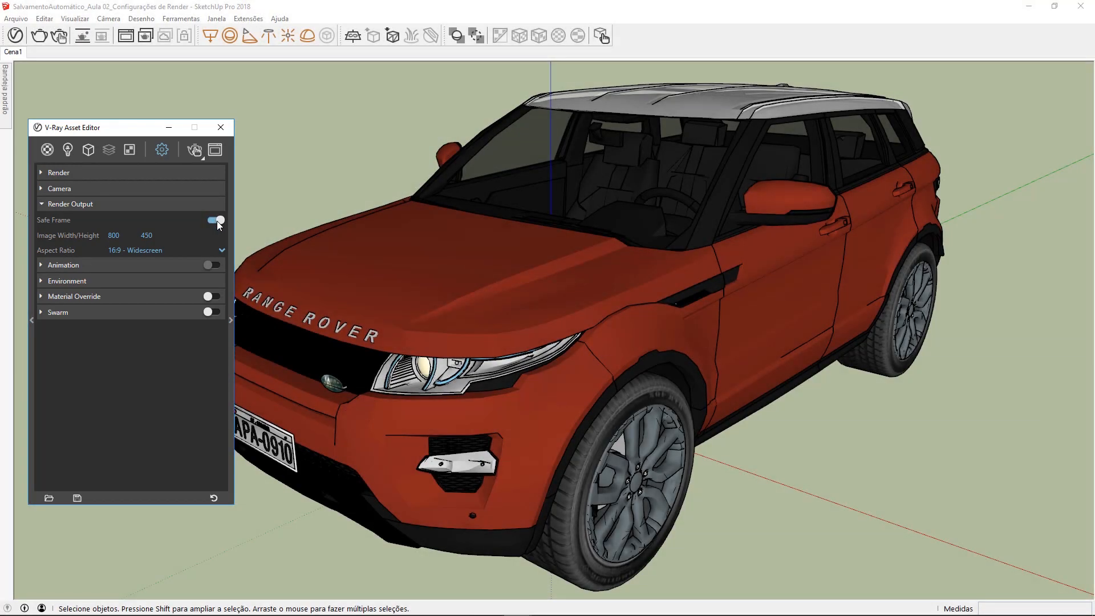
{"action": "left_click", "coordinate": [217, 220]}
{"action": "left_click_drag", "start_coordinate": [145, 135], "coordinate": [211, 135]}
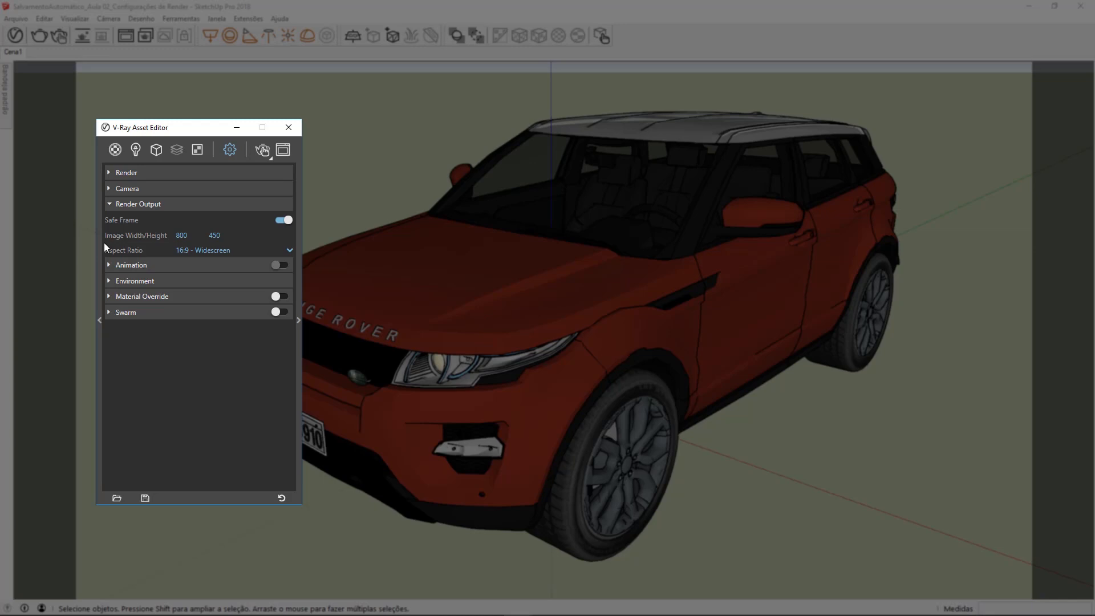
Step: Set the output image height to 900 at 16:9 and render the car
{"action": "mouse_move", "coordinate": [190, 235]}
{"action": "left_mouse_down"}
{"action": "mouse_move", "coordinate": [175, 236]}
{"action": "mouse_move", "coordinate": [210, 236]}
{"action": "left_mouse_up"}
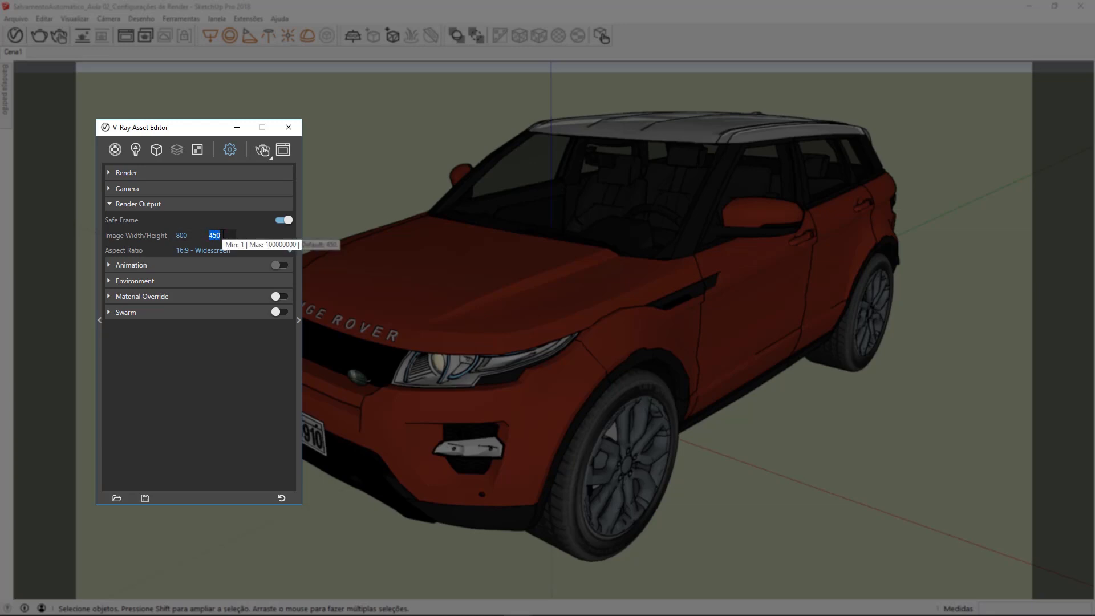
{"action": "type", "text": "900"}
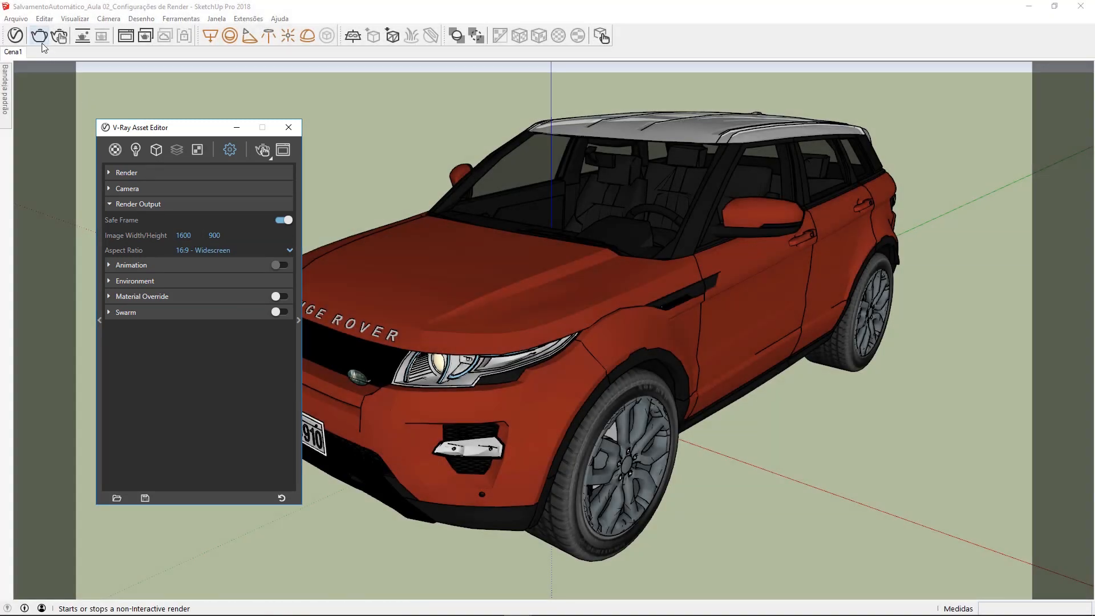
{"action": "left_click", "coordinate": [40, 36]}
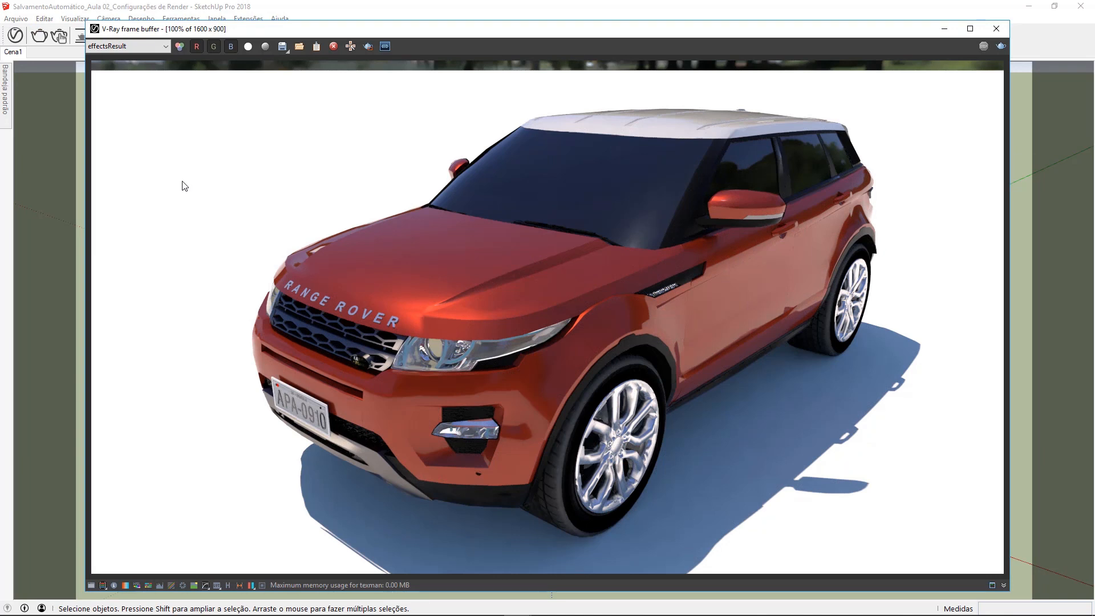
Step: Start saving the rendered image from the frame buffer with Portable Network Graphics (*.png) as the file type
{"action": "left_click", "coordinate": [281, 51]}
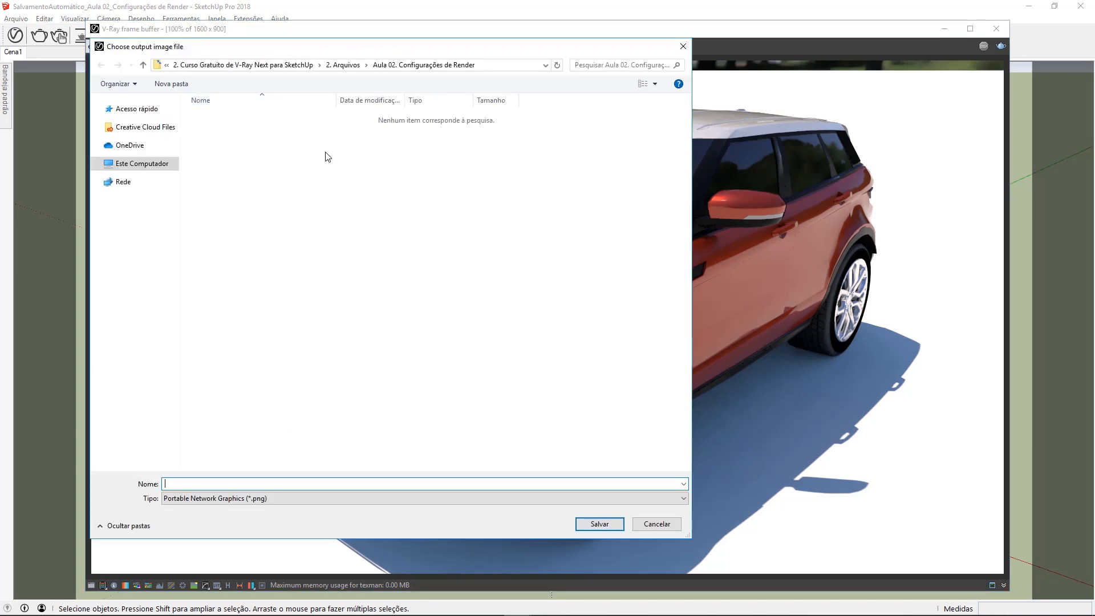
{"action": "left_click", "coordinate": [280, 498]}
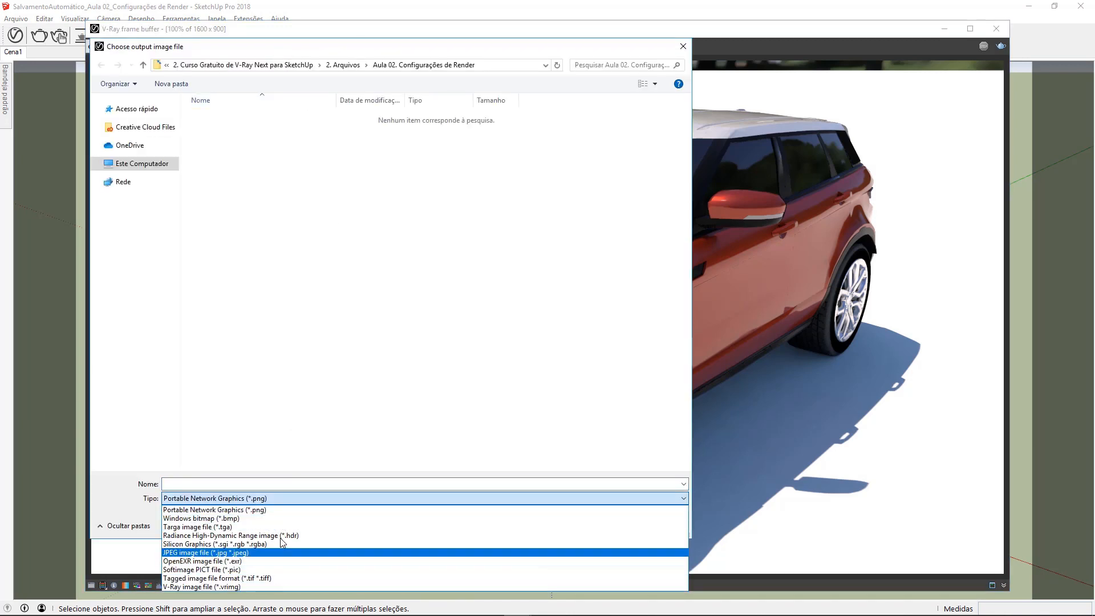
{"action": "left_click", "coordinate": [273, 509]}
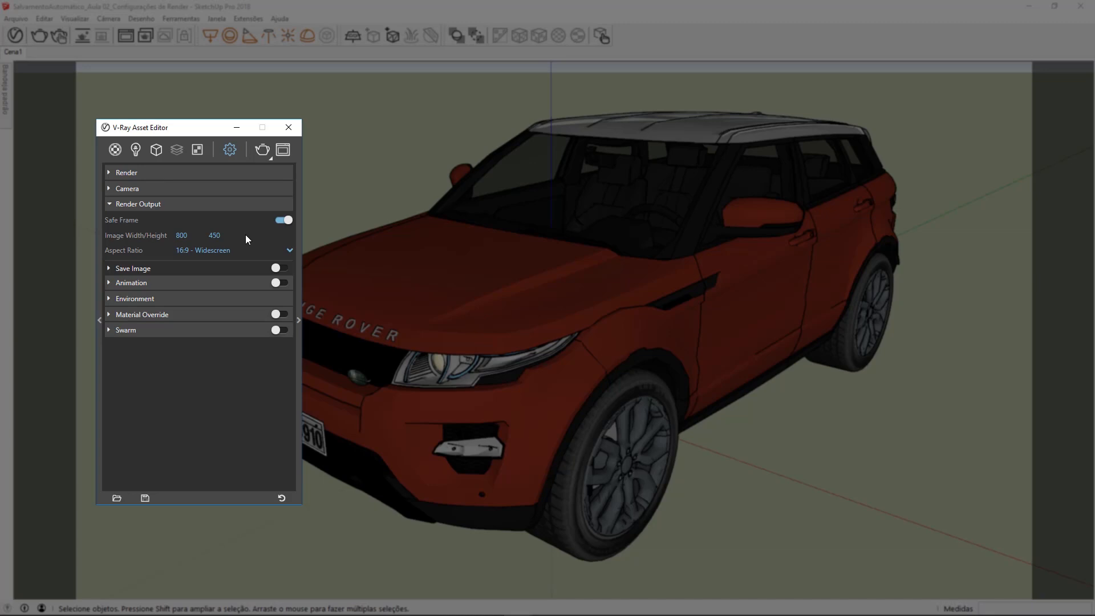
Step: Set the output image height to 1080 and then to 2500 with the 16:9 - Widescreen aspect ratio
{"action": "left_click", "coordinate": [220, 236]}
{"action": "left_click", "coordinate": [181, 236]}
{"action": "left_click", "coordinate": [244, 236]}
{"action": "type", "text": "1080"}
{"action": "key", "text": "Return"}
{"action": "left_click", "coordinate": [217, 235]}
{"action": "key", "text": "Return"}
Step: Switch the output aspect ratio to Custom, try a 2:1 proportion and then set it to 1:1
{"action": "left_click", "coordinate": [251, 251]}
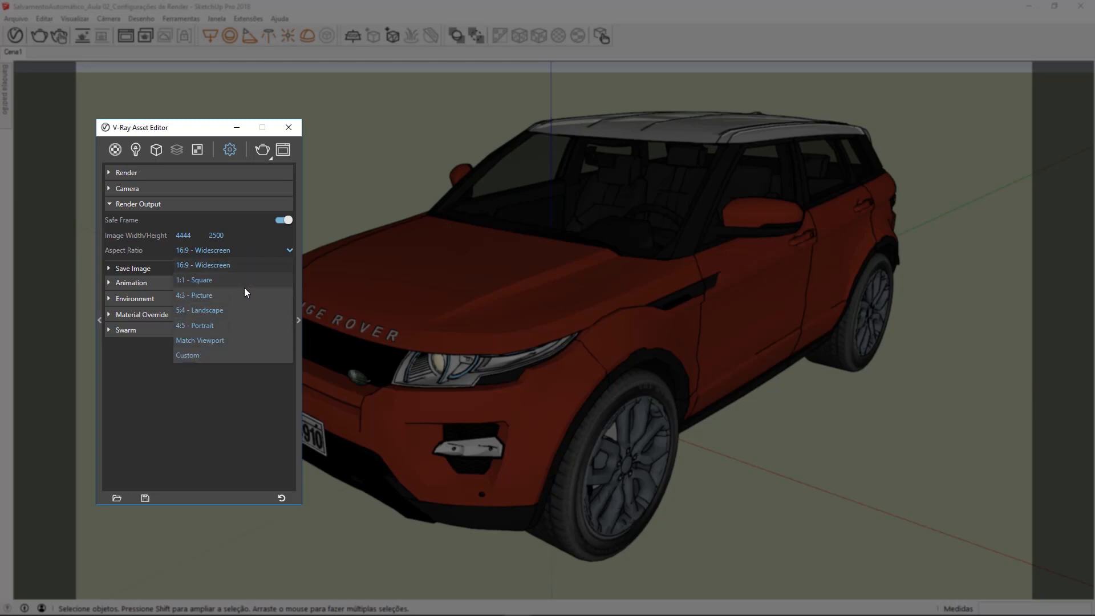
{"action": "left_click", "coordinate": [249, 268]}
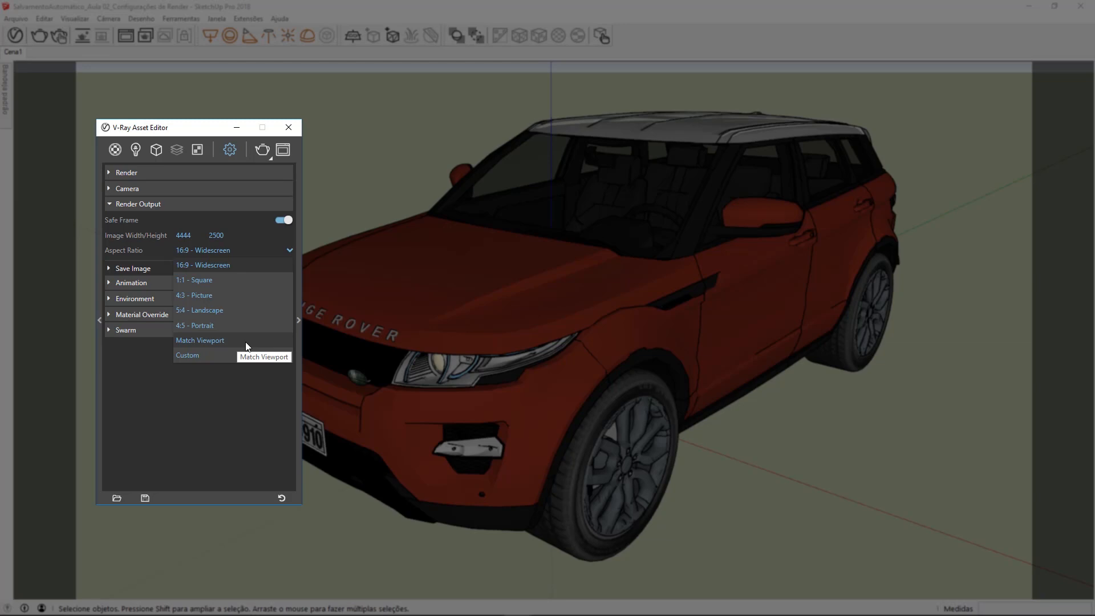
{"action": "left_click", "coordinate": [214, 359]}
{"action": "left_click", "coordinate": [198, 266]}
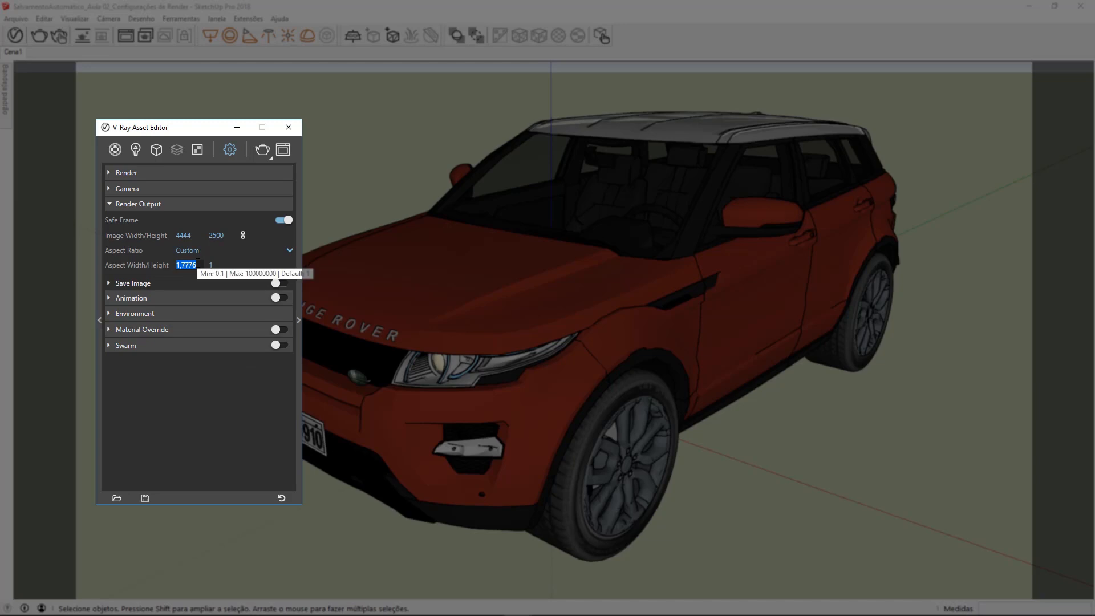
{"action": "left_click_drag", "start_coordinate": [198, 265], "coordinate": [174, 265]}
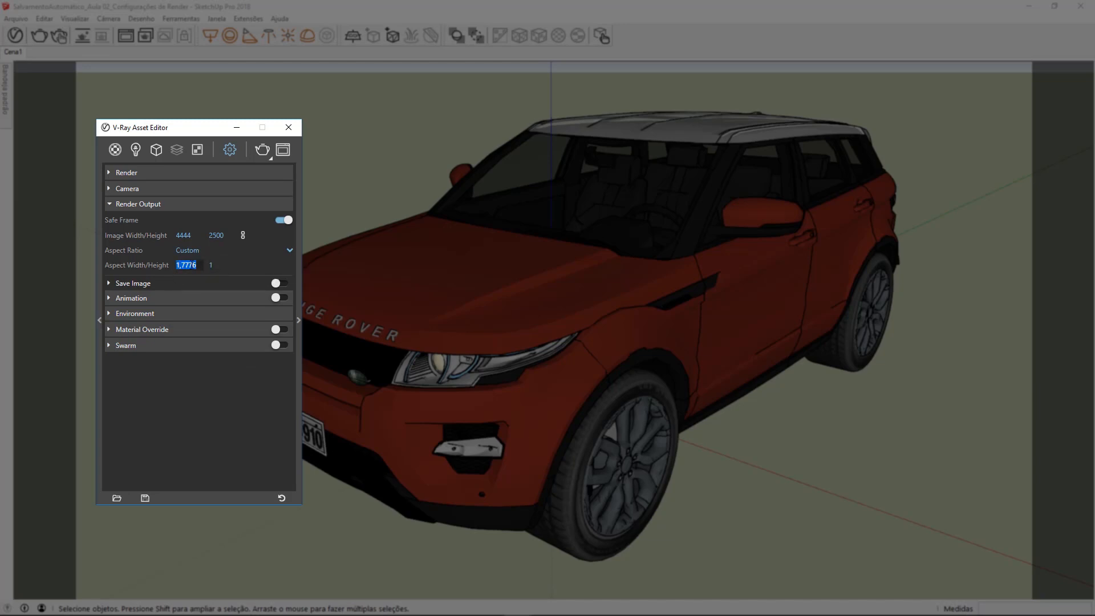
{"action": "type", "text": "2"}
{"action": "key", "text": "Return"}
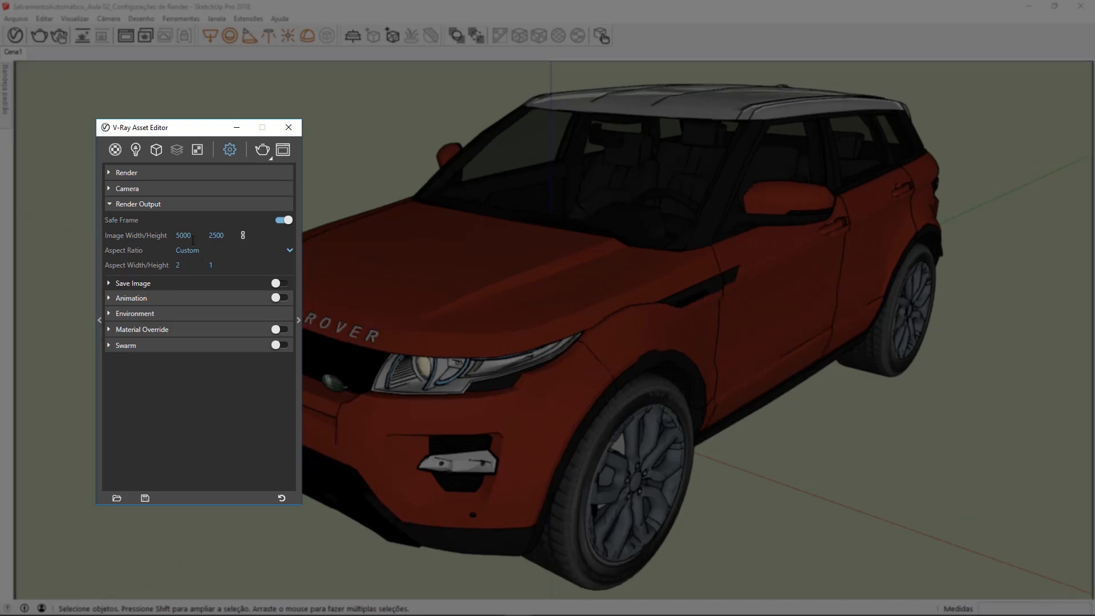
{"action": "left_click", "coordinate": [196, 265]}
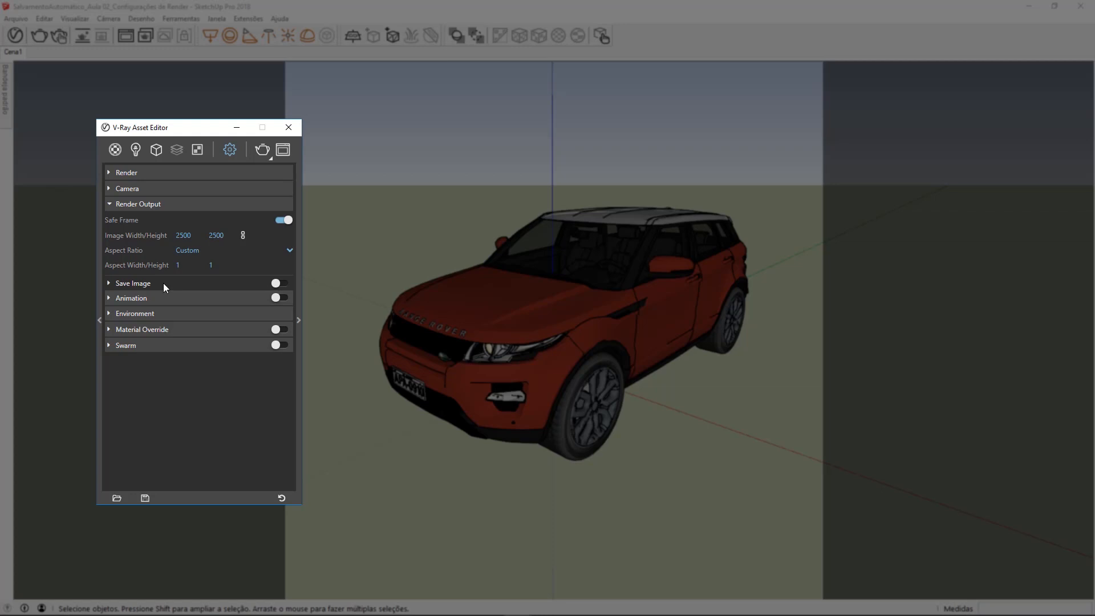
Step: Enable automatic image saving to the desktop under the name Render as a JPEG image file, and render the car
{"action": "left_click", "coordinate": [278, 283]}
{"action": "left_click", "coordinate": [201, 285]}
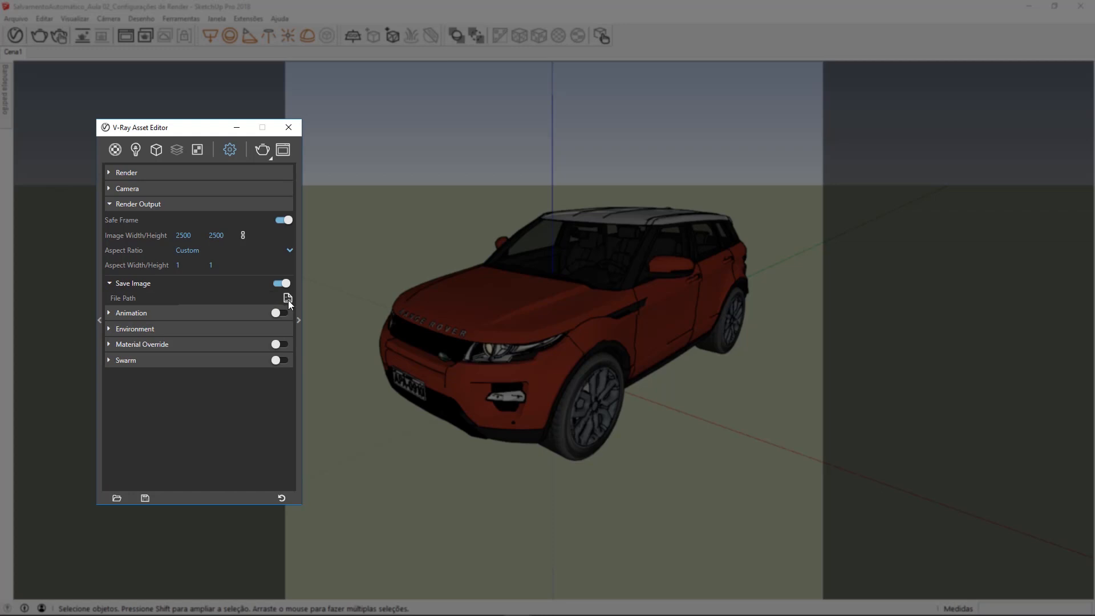
{"action": "left_click", "coordinate": [288, 298]}
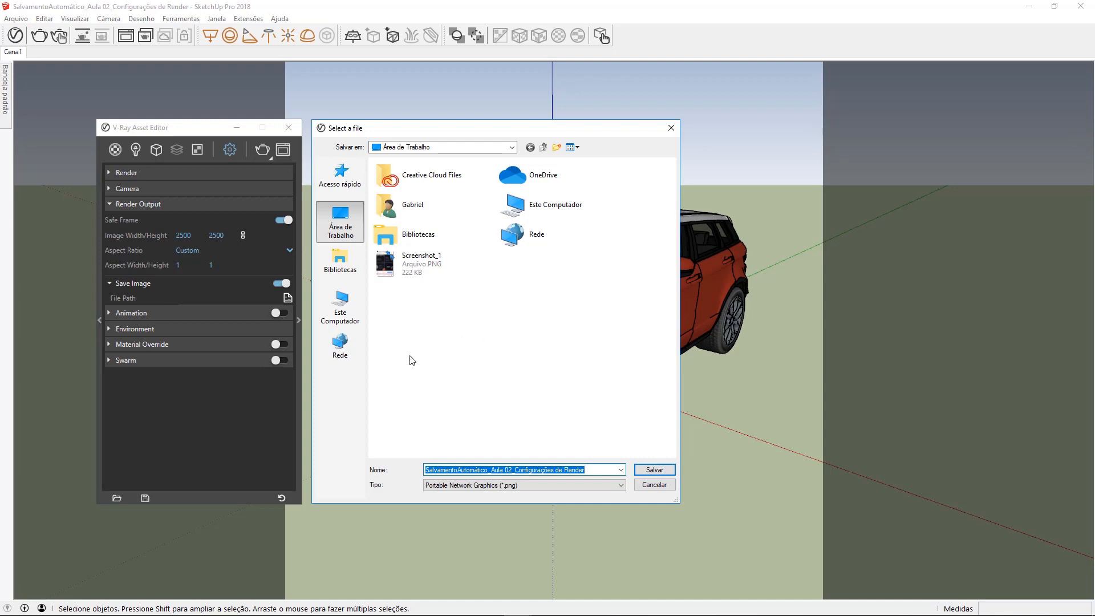
{"action": "type", "text": "Render"}
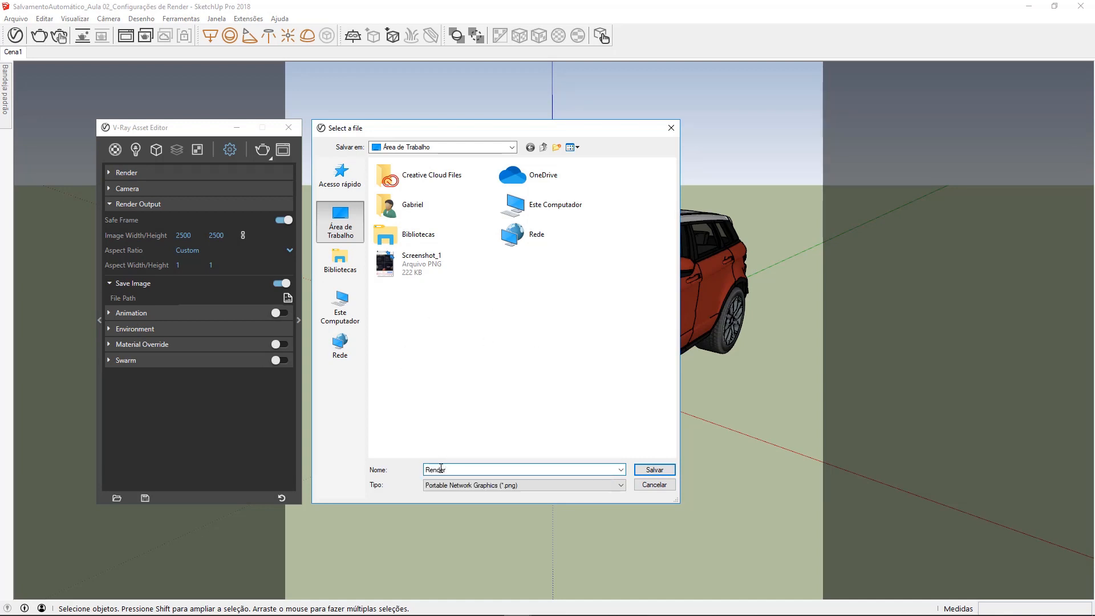
{"action": "left_click", "coordinate": [468, 443]}
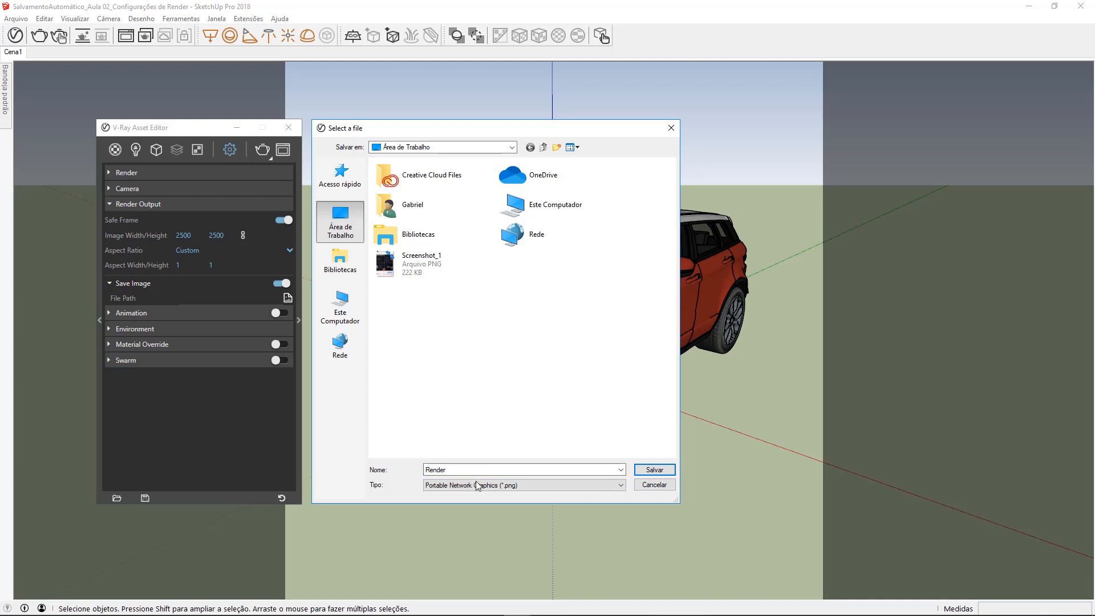
{"action": "left_click", "coordinate": [528, 487]}
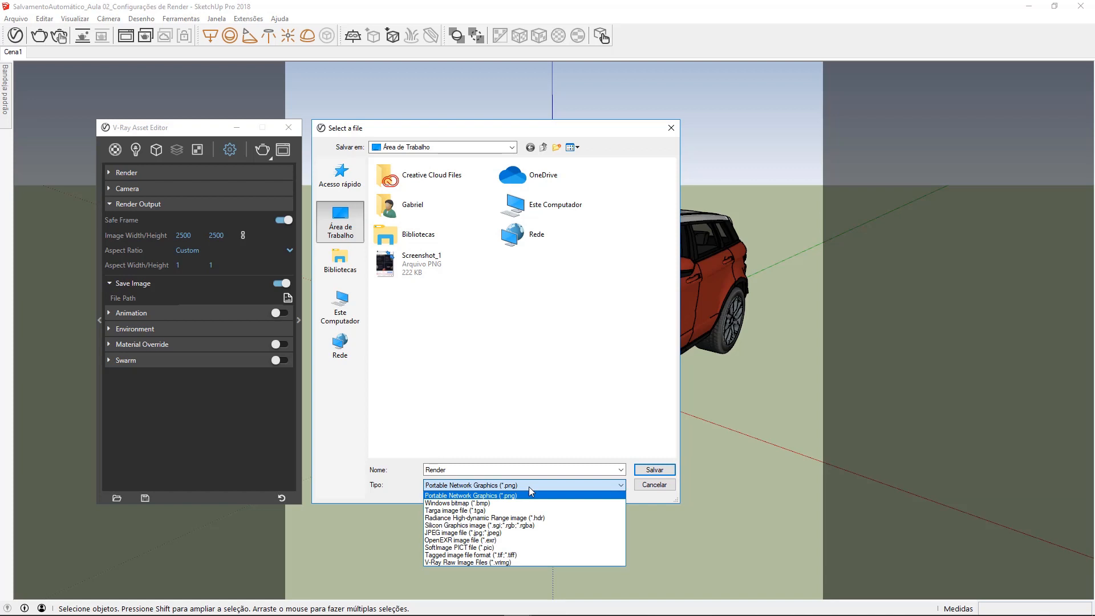
{"action": "left_click", "coordinate": [513, 533]}
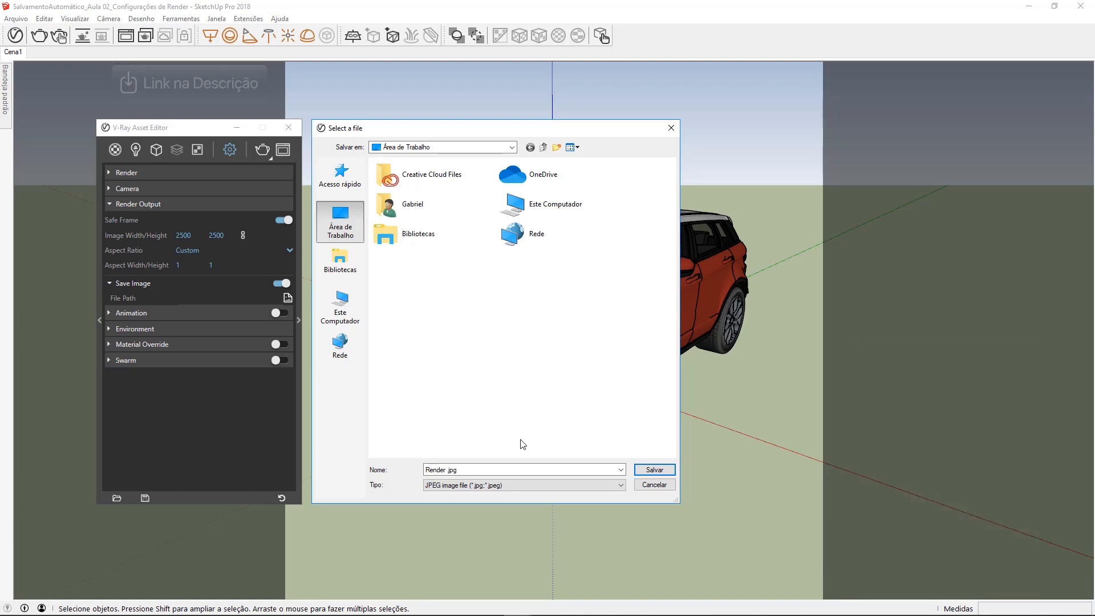
{"action": "left_click", "coordinate": [639, 470]}
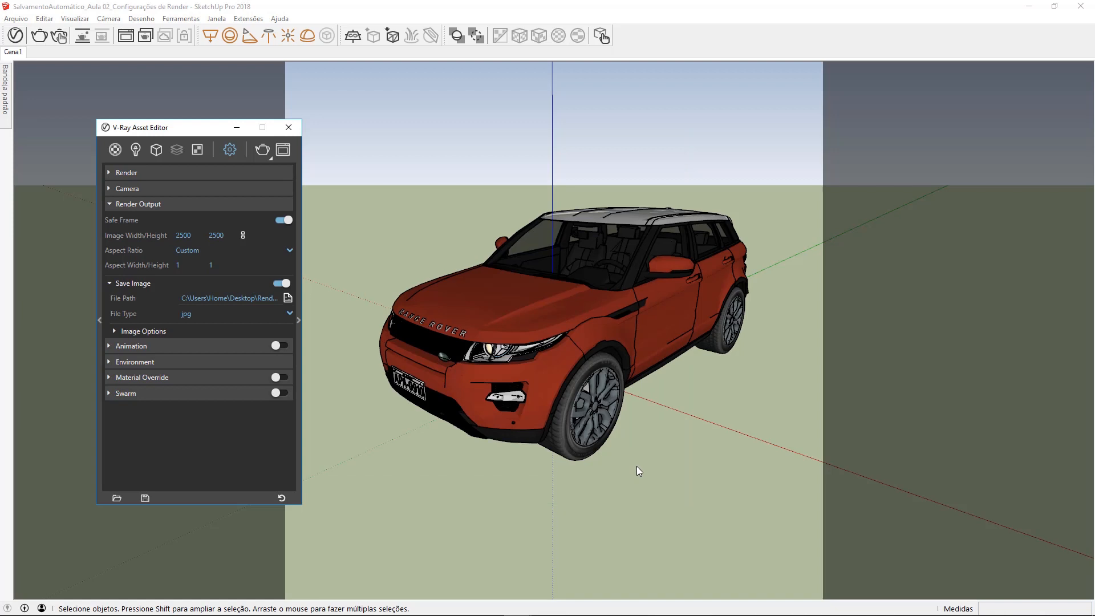
{"action": "left_click", "coordinate": [38, 35]}
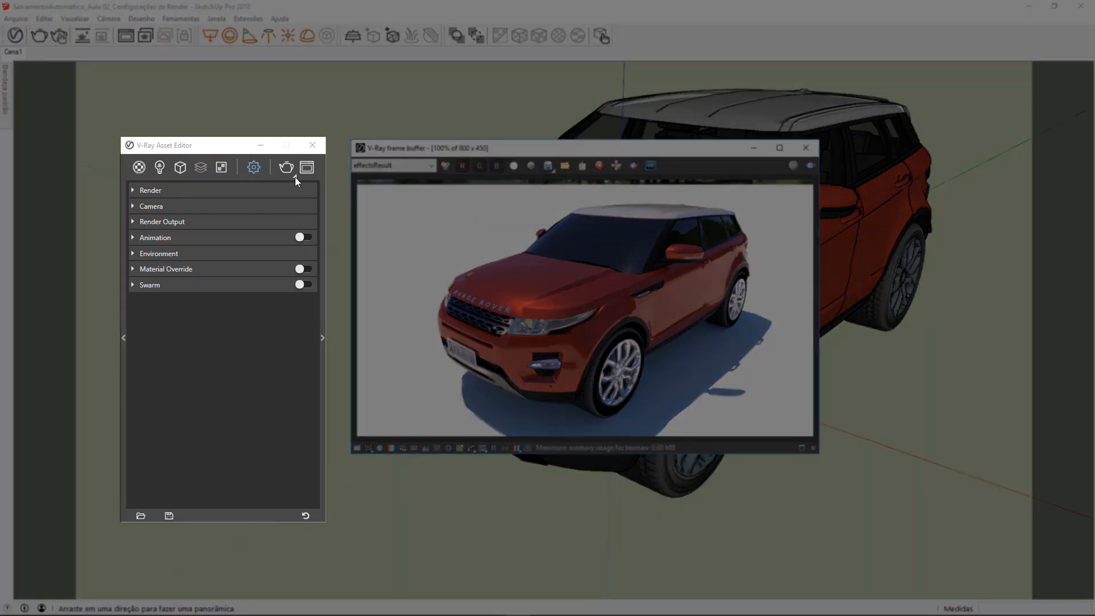
Step: Review the additional rendering modes, the Render settings and the Render Output settings
{"action": "left_click", "coordinate": [296, 176]}
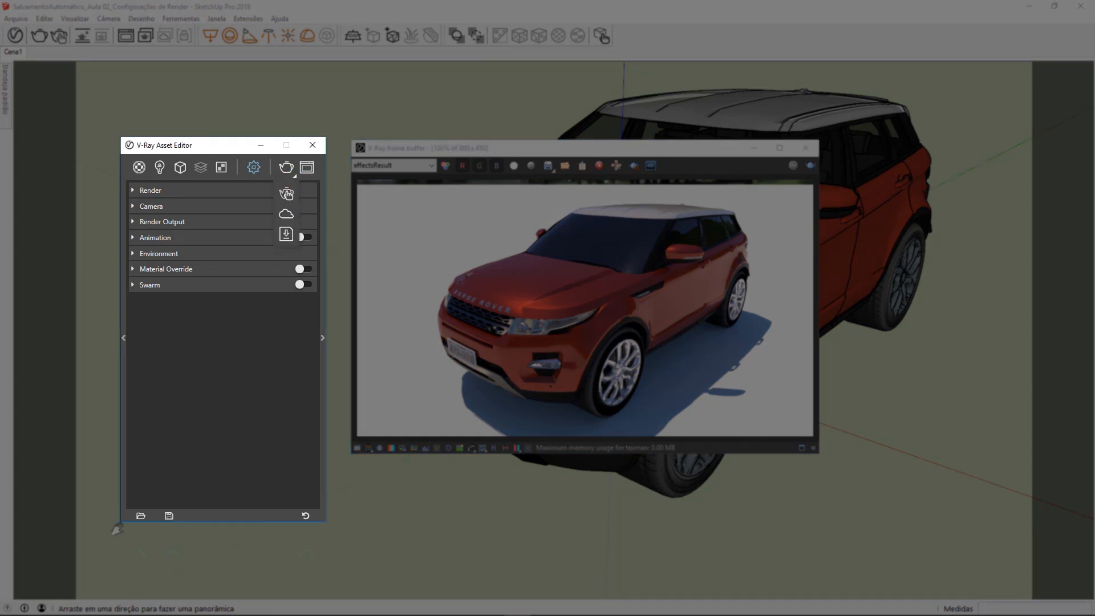
{"action": "left_click", "coordinate": [271, 476]}
{"action": "left_click", "coordinate": [176, 194]}
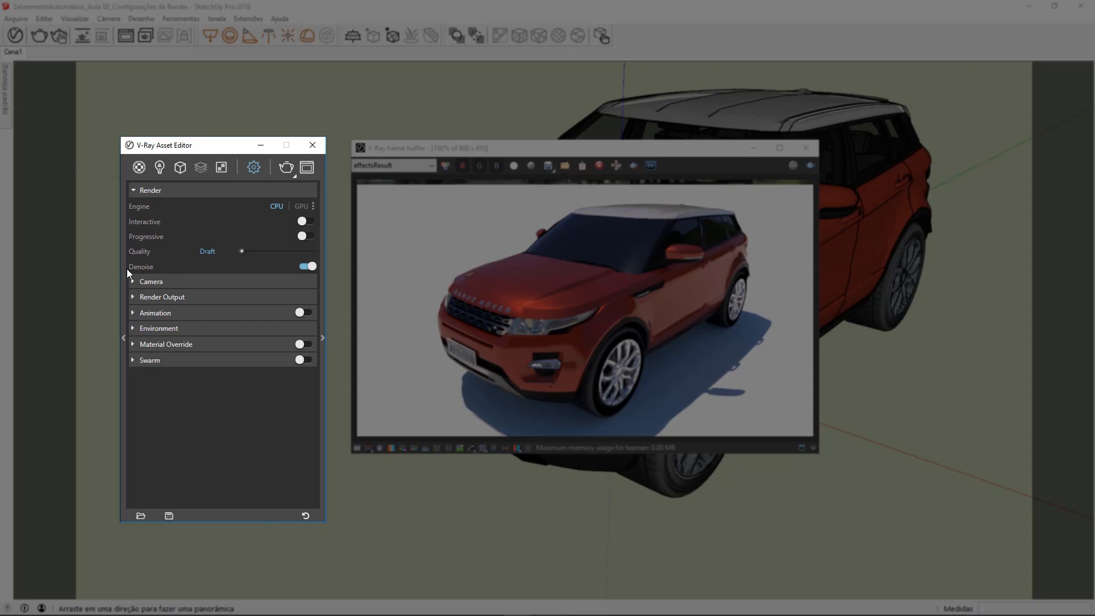
{"action": "left_click", "coordinate": [172, 194]}
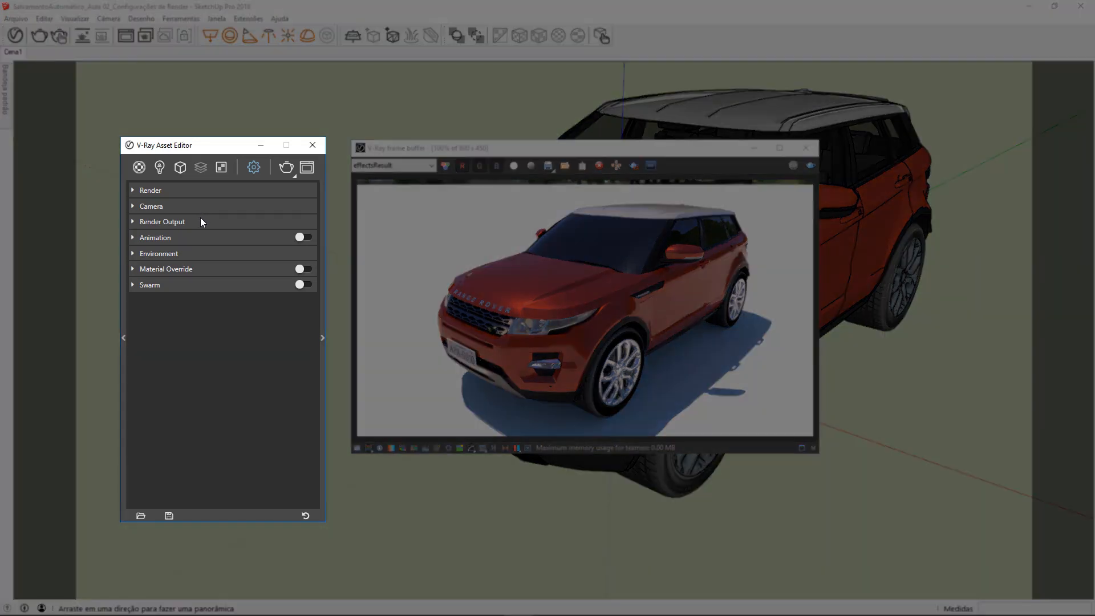
{"action": "left_click", "coordinate": [200, 224]}
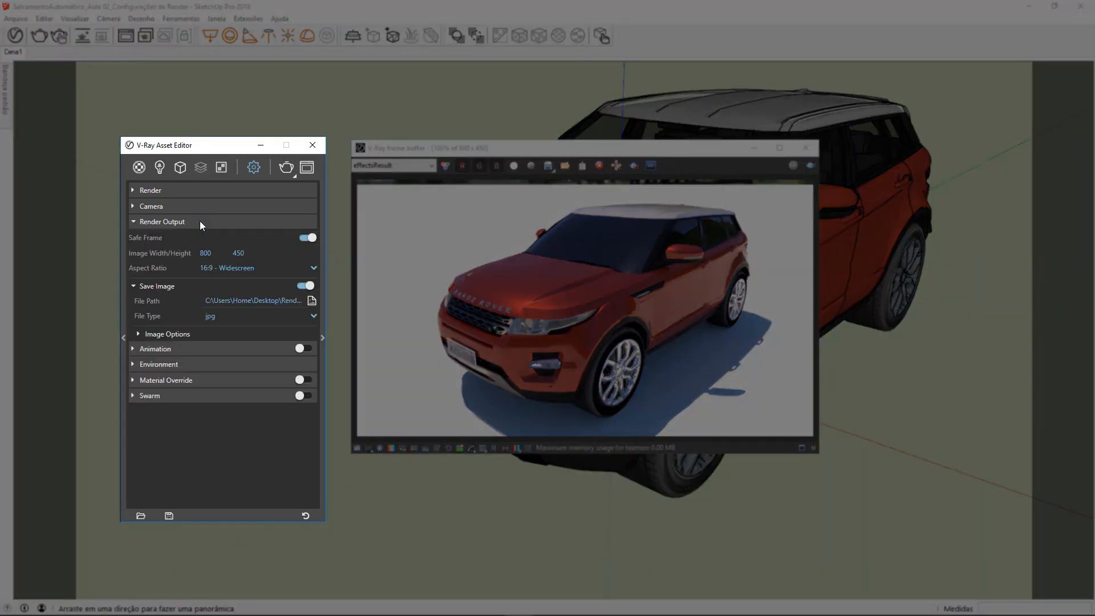